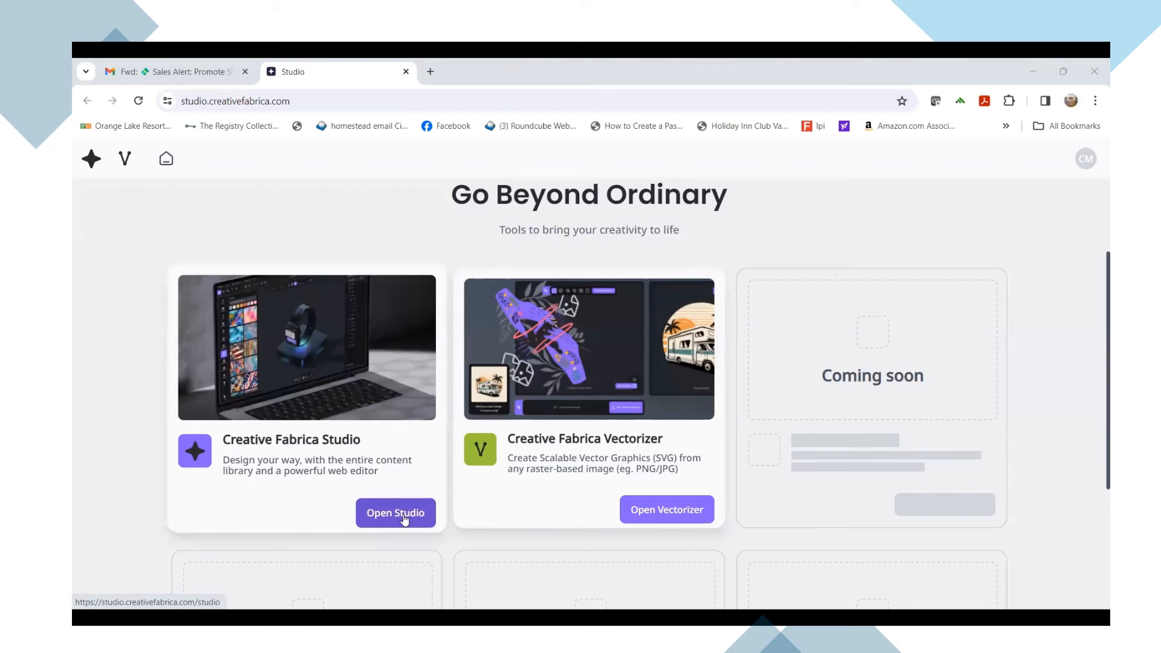
Open Creative Fabrica Studio, start a new design and set its unit to inches
{"action": "left_click", "coordinate": [405, 518]}
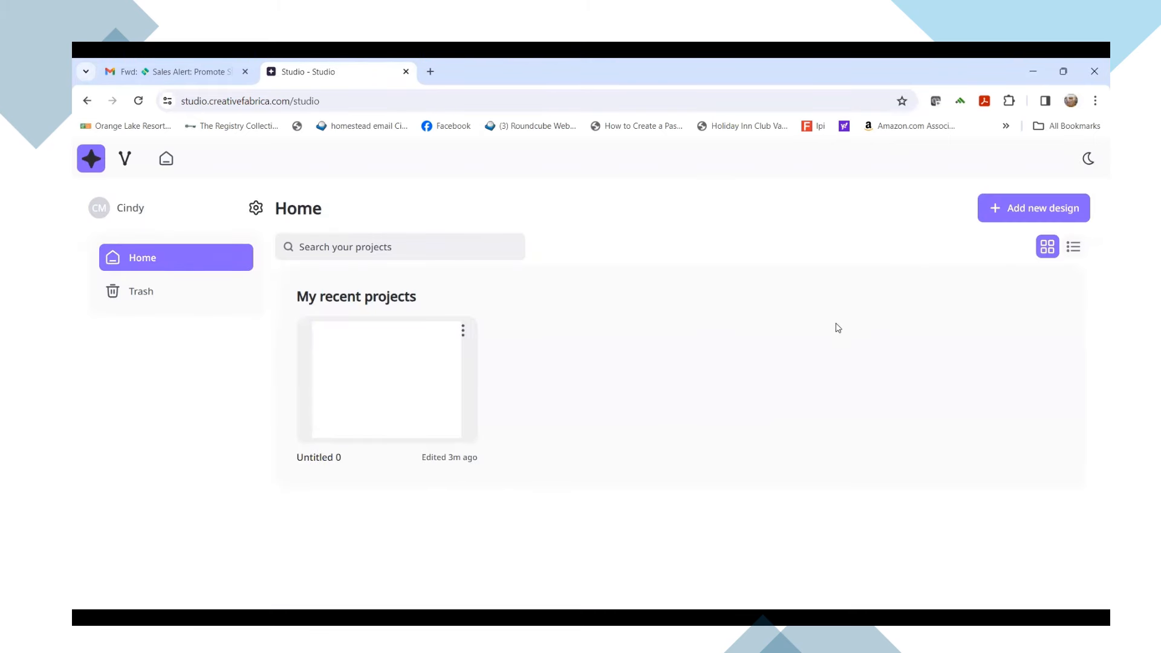
{"action": "left_click", "coordinate": [1031, 210]}
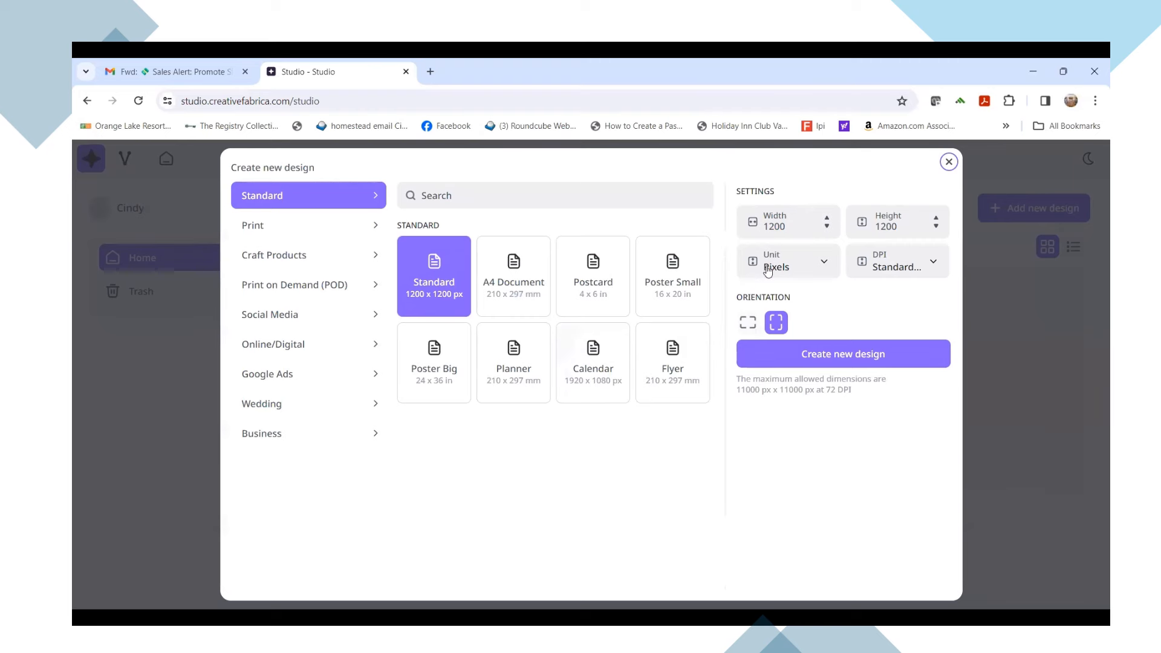
{"action": "left_click", "coordinate": [825, 273]}
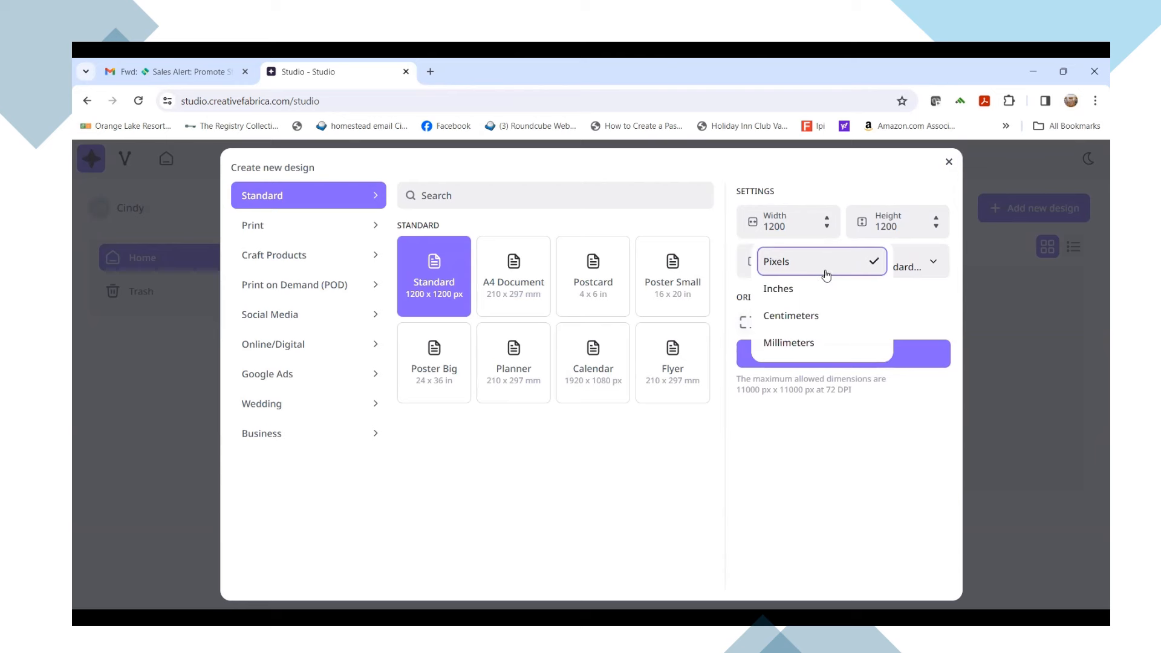
{"action": "left_click", "coordinate": [814, 286]}
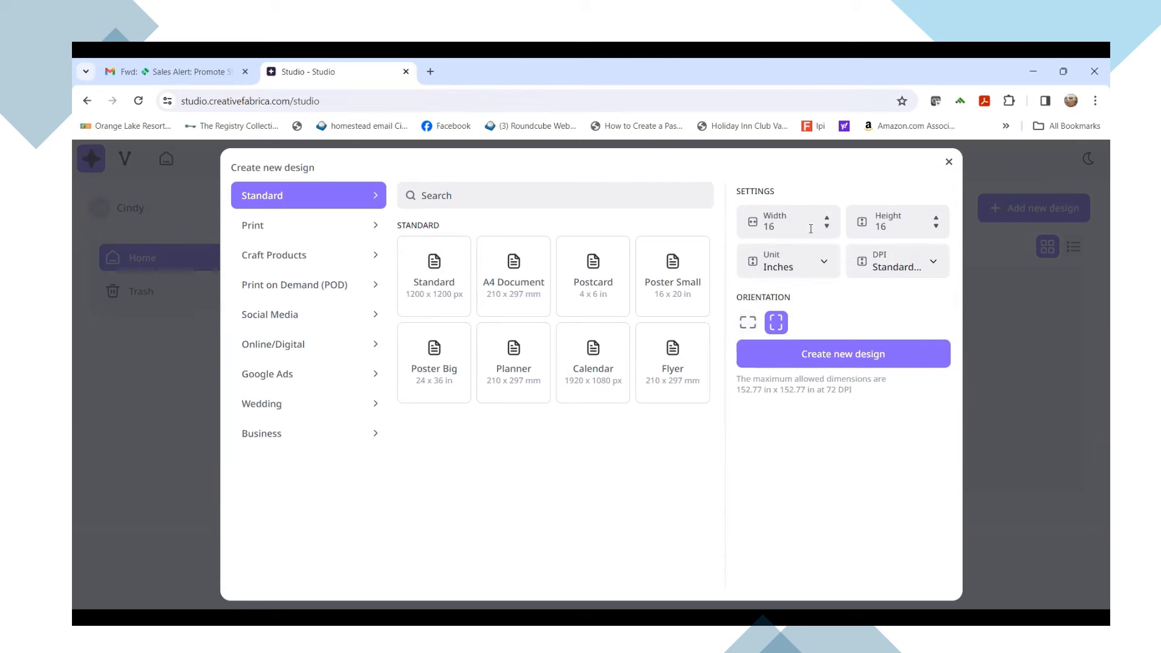
Set the design's width to 10.5 and its height to 8 inches, and create it
{"action": "left_click", "coordinate": [811, 229]}
{"action": "left_click_drag", "start_coordinate": [771, 243], "coordinate": [729, 248]}
{"action": "type", "text": "1"}
{"action": "left_click", "coordinate": [907, 226]}
{"action": "left_click_drag", "start_coordinate": [887, 227], "coordinate": [873, 235]}
{"action": "type", "text": "8"}
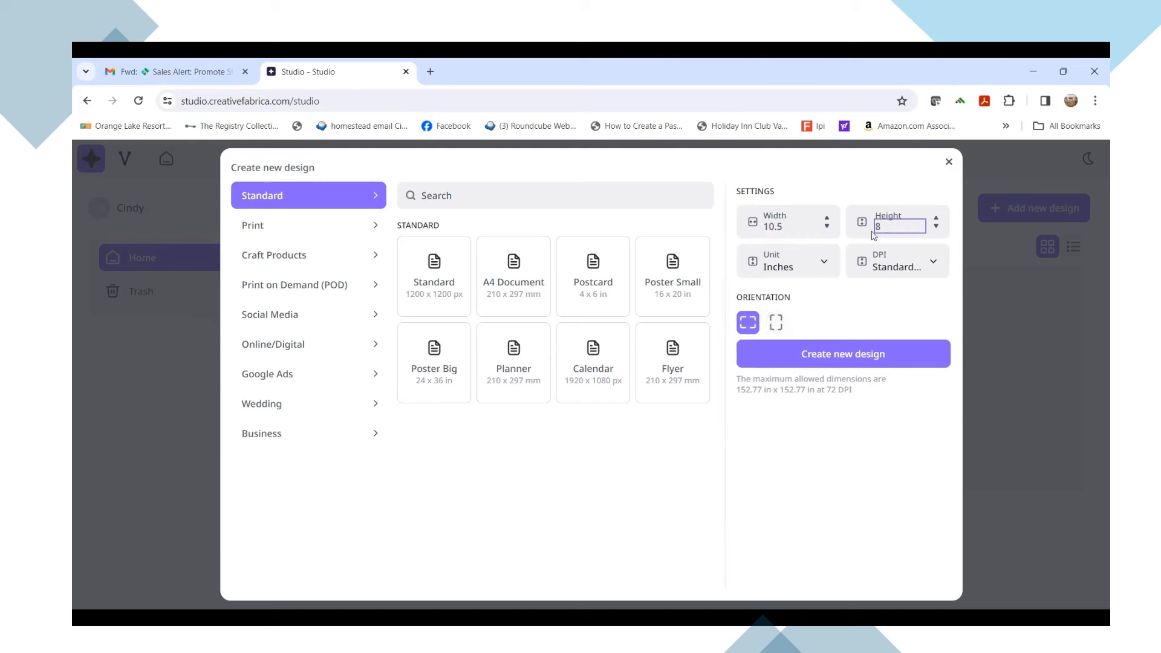
{"action": "left_click", "coordinate": [859, 300]}
{"action": "left_click", "coordinate": [843, 366]}
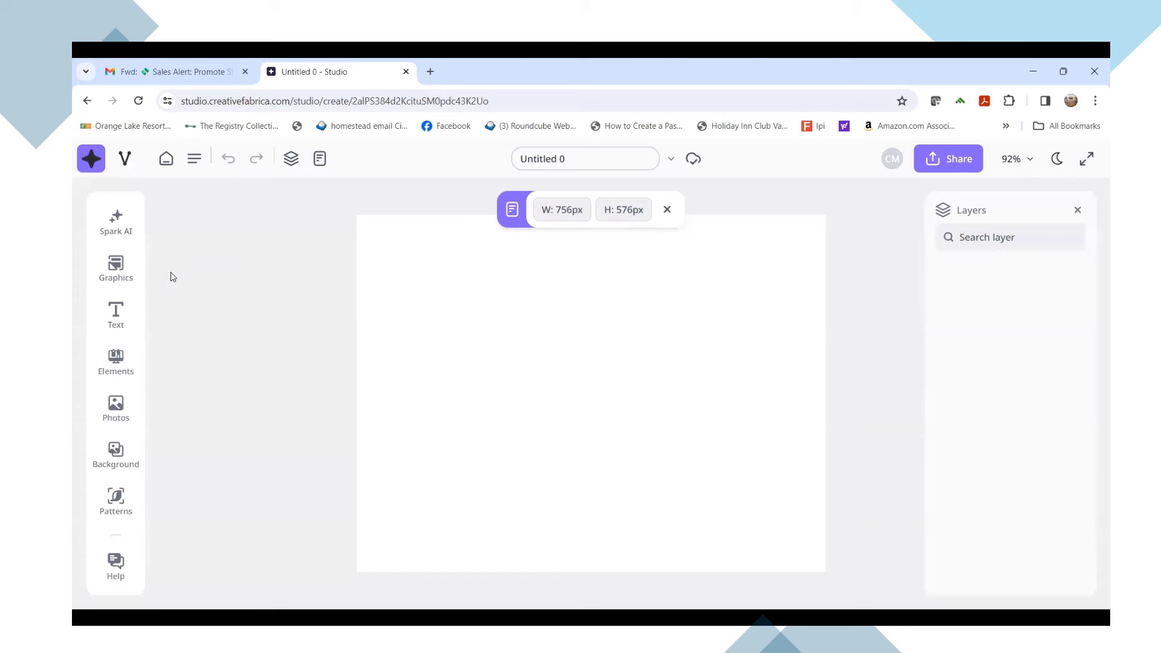
Expand the graphics library to full view and show its Skull category
{"action": "left_click", "coordinate": [109, 278]}
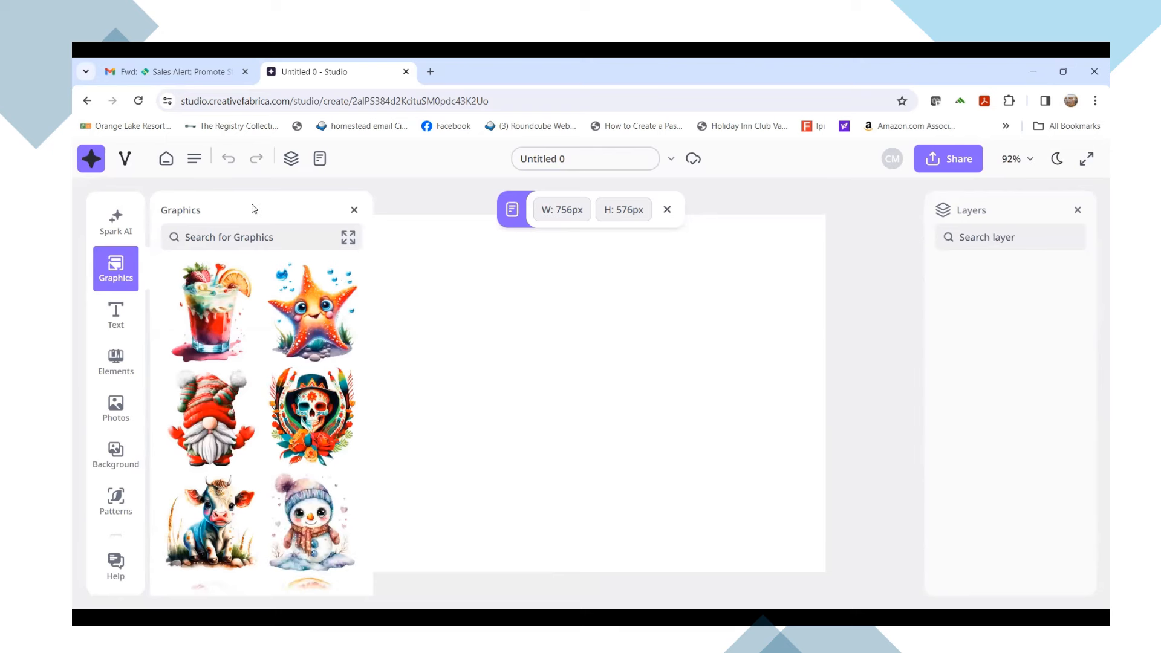
{"action": "left_click", "coordinate": [348, 237]}
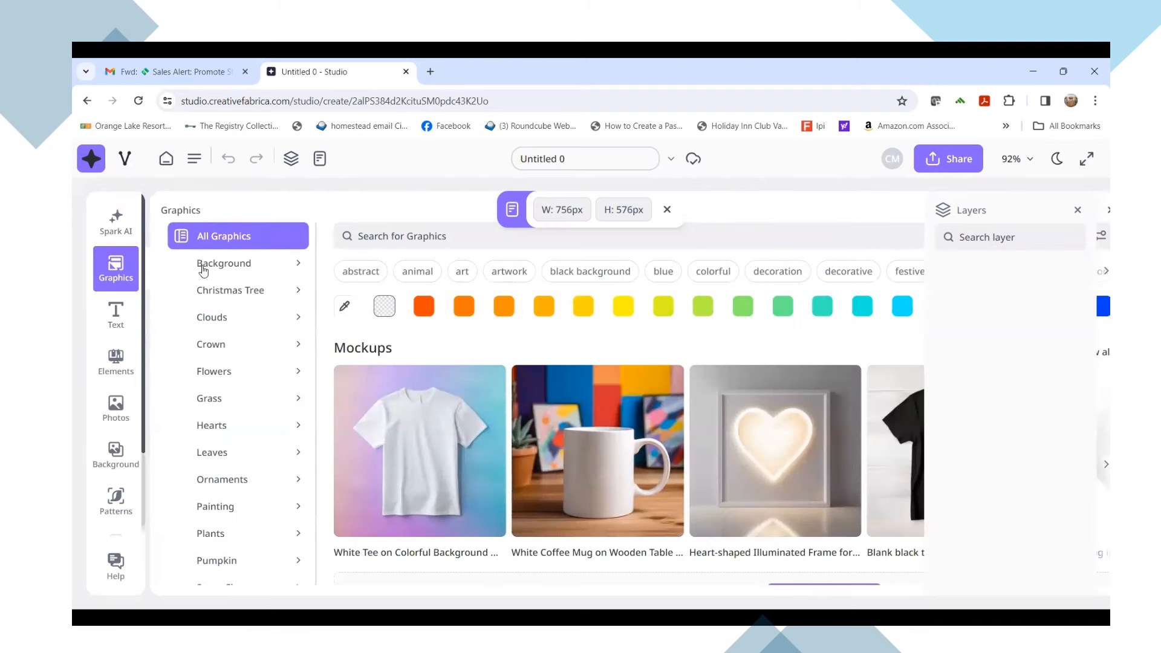
{"action": "scroll", "coordinate": [225, 302], "scroll_direction": "down", "scroll_amount": 1}
{"action": "scroll", "coordinate": [225, 302], "scroll_direction": "down", "scroll_amount": 2}
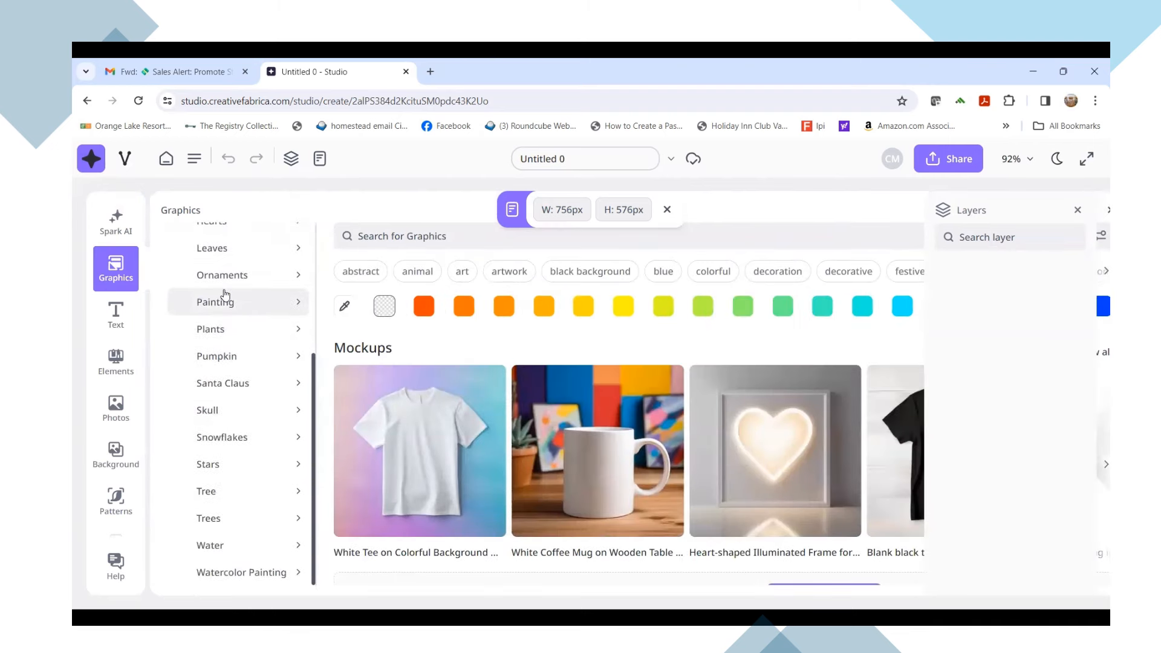
{"action": "scroll", "coordinate": [224, 304], "scroll_direction": "up", "scroll_amount": 3}
{"action": "scroll", "coordinate": [224, 304], "scroll_direction": "down", "scroll_amount": 3}
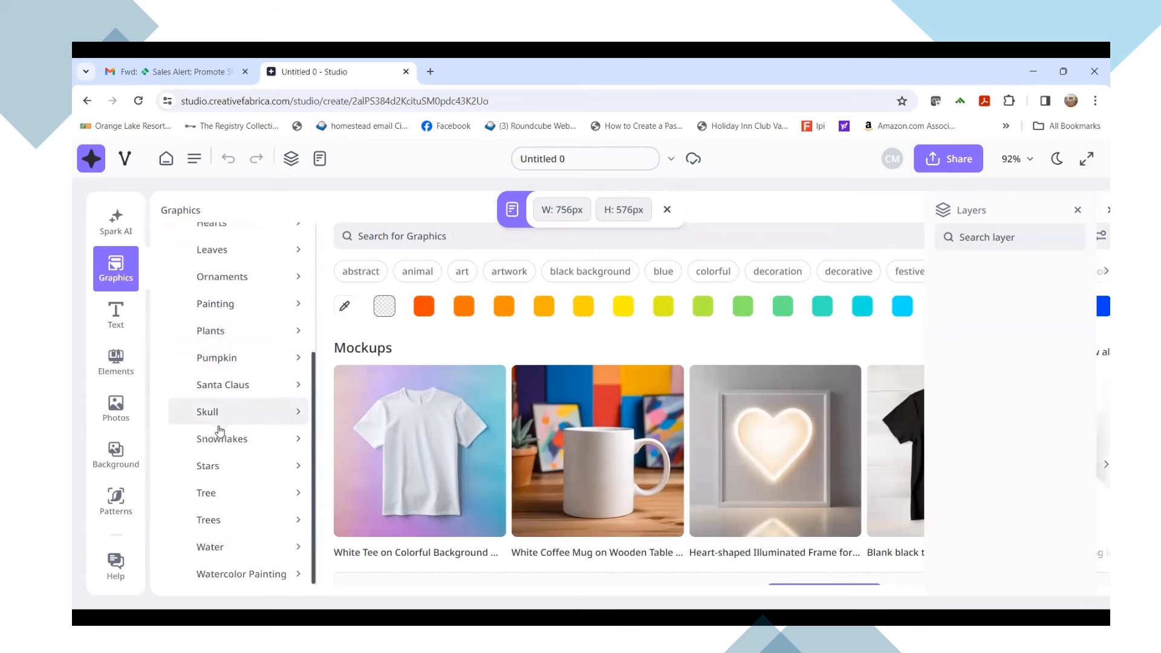
{"action": "left_click", "coordinate": [217, 413]}
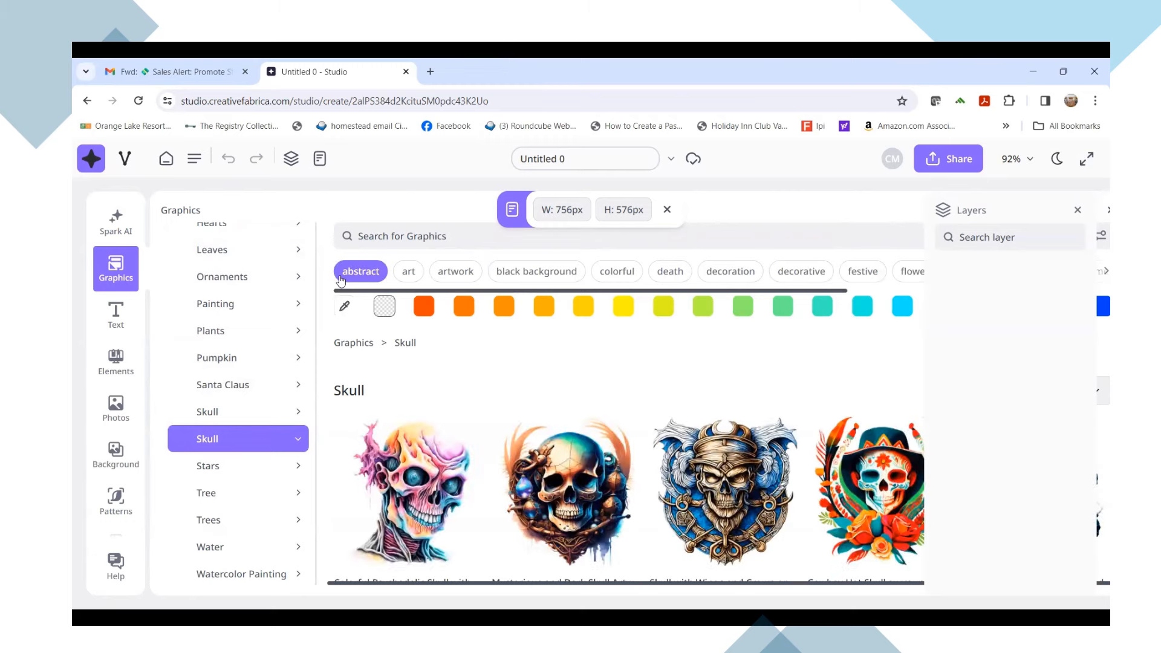
Look through the graphics offered in the Skull category
{"action": "scroll", "coordinate": [516, 276], "scroll_direction": "down", "scroll_amount": 3}
{"action": "scroll", "coordinate": [515, 277], "scroll_direction": "down", "scroll_amount": 2}
{"action": "scroll", "coordinate": [556, 293], "scroll_direction": "down", "scroll_amount": 3}
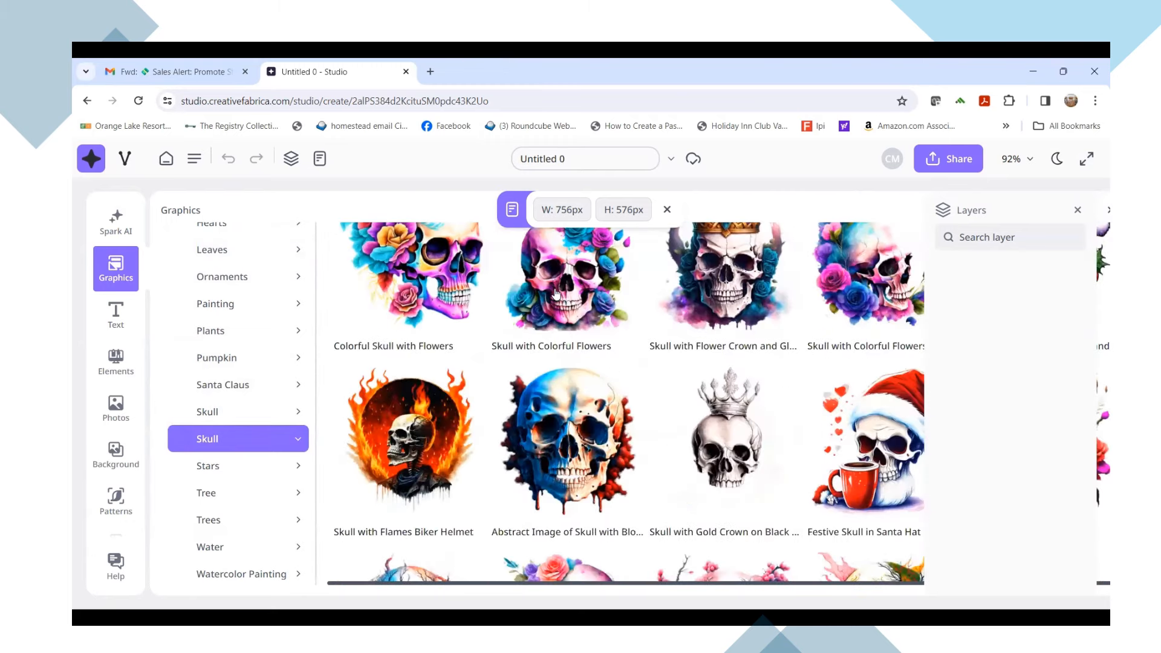
{"action": "scroll", "coordinate": [555, 293], "scroll_direction": "down", "scroll_amount": 4}
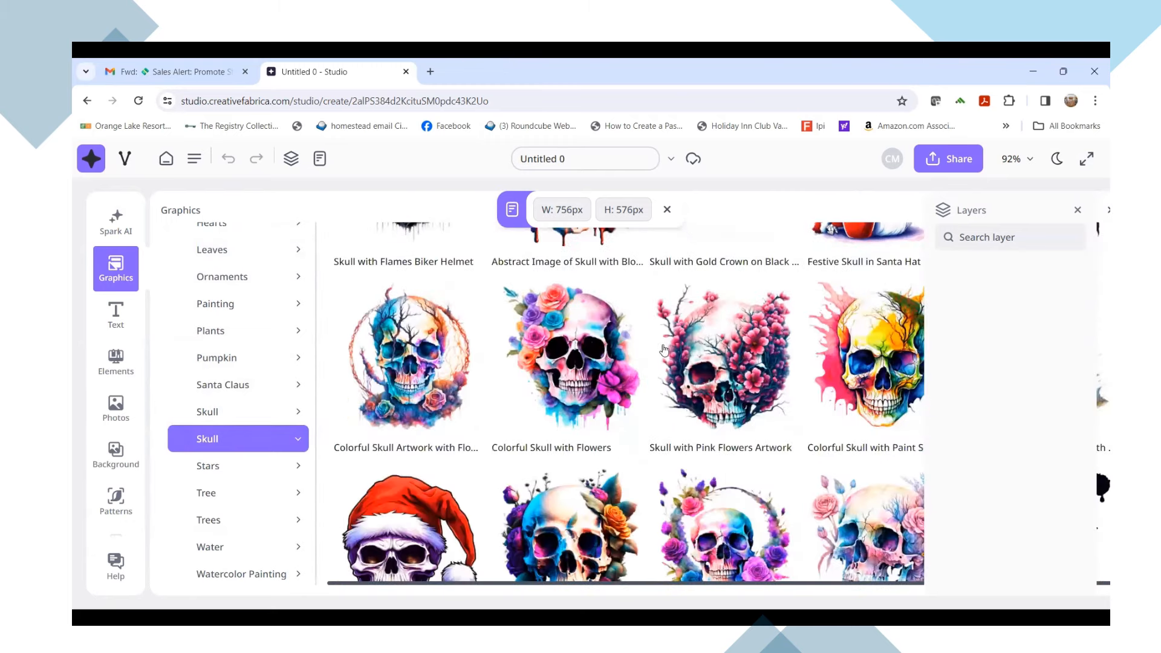
{"action": "scroll", "coordinate": [655, 363], "scroll_direction": "down", "scroll_amount": 5}
{"action": "scroll", "coordinate": [642, 365], "scroll_direction": "down", "scroll_amount": 2}
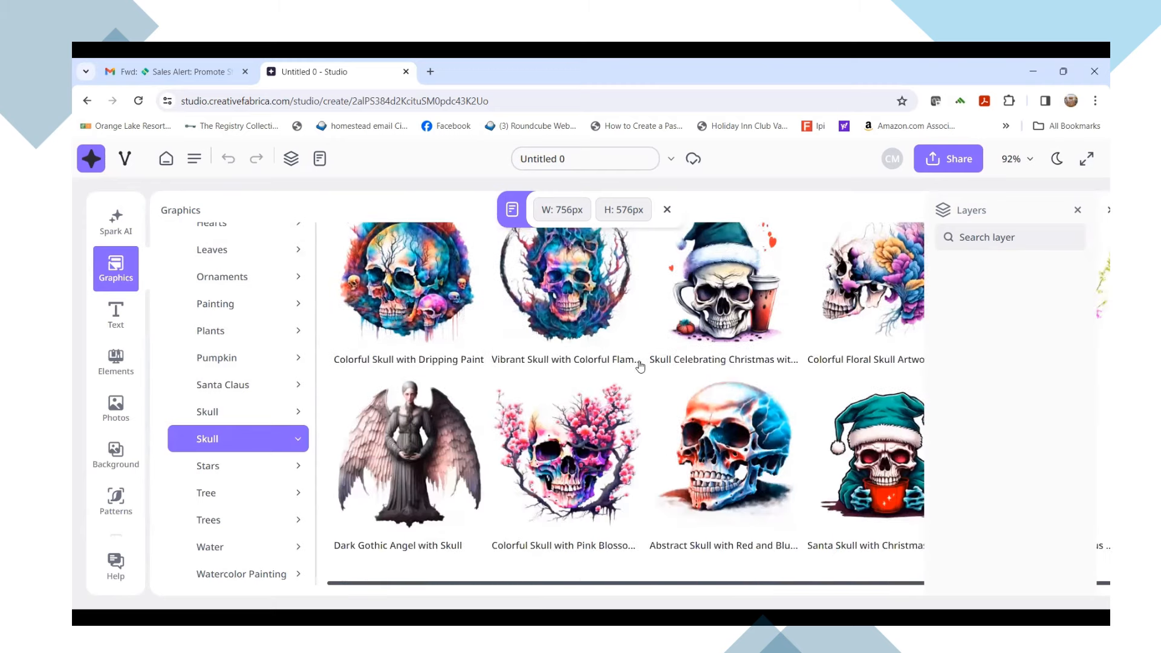
{"action": "scroll", "coordinate": [634, 365], "scroll_direction": "up", "scroll_amount": 4}
{"action": "scroll", "coordinate": [480, 385], "scroll_direction": "up", "scroll_amount": 7}
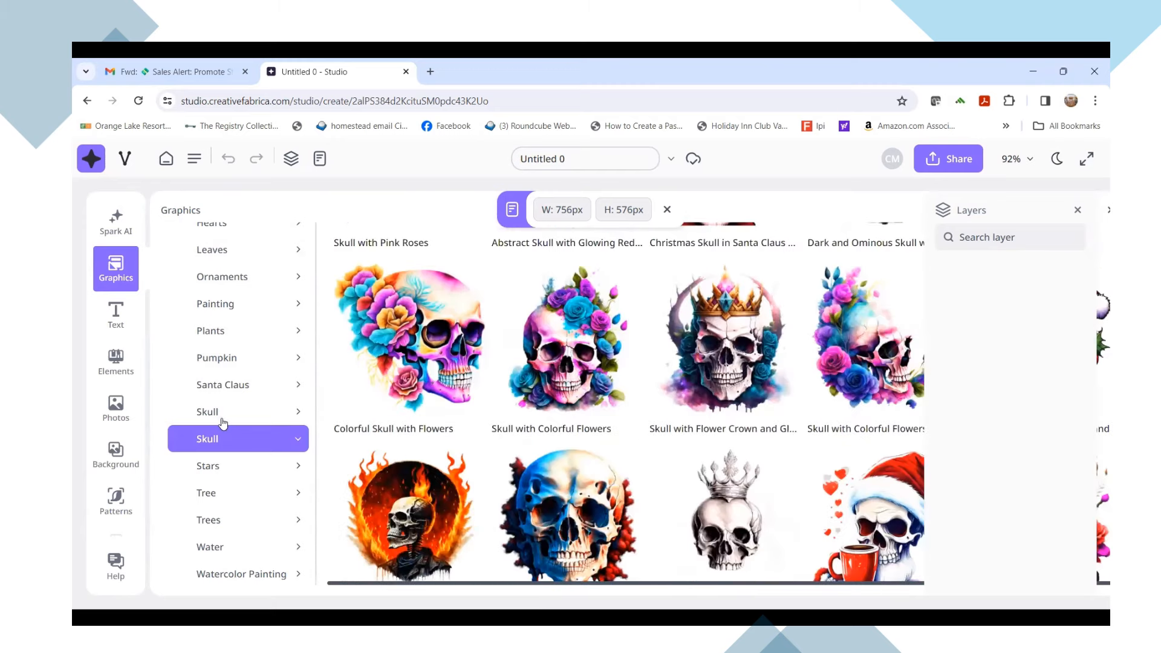
{"action": "left_click", "coordinate": [223, 422]}
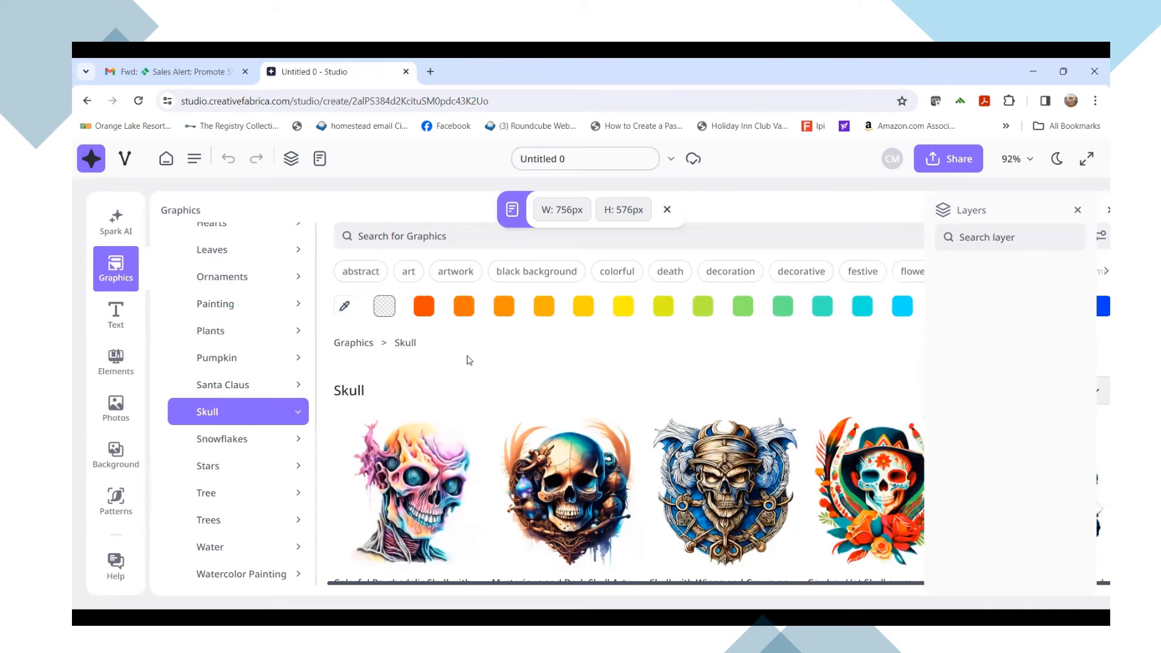
{"action": "scroll", "coordinate": [469, 356], "scroll_direction": "down", "scroll_amount": 3}
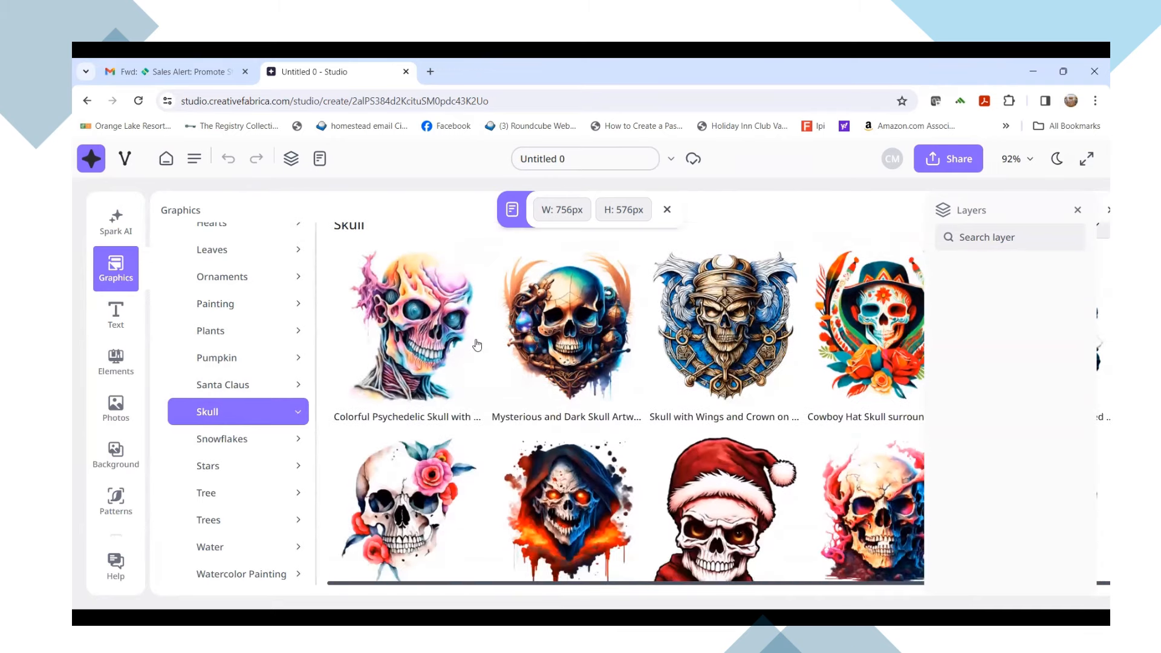
{"action": "scroll", "coordinate": [477, 344], "scroll_direction": "down", "scroll_amount": 3}
{"action": "scroll", "coordinate": [245, 312], "scroll_direction": "up", "scroll_amount": 2}
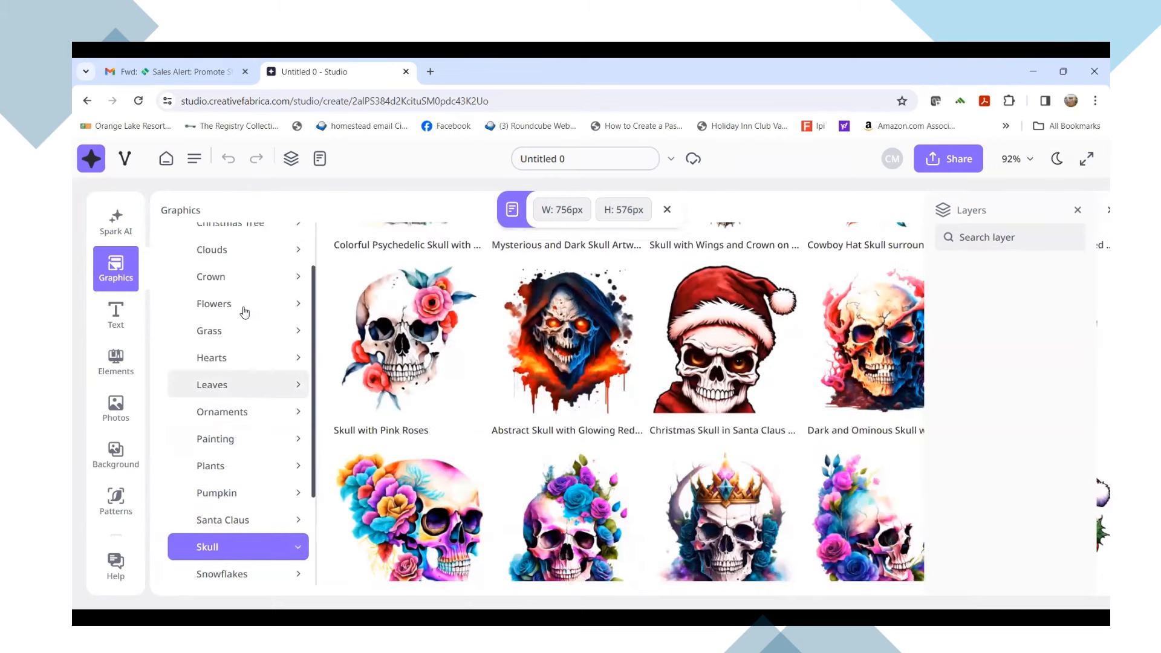
Add the purple butterfly with pink flowers from the Flowers category to the design four times
{"action": "left_click", "coordinate": [244, 311]}
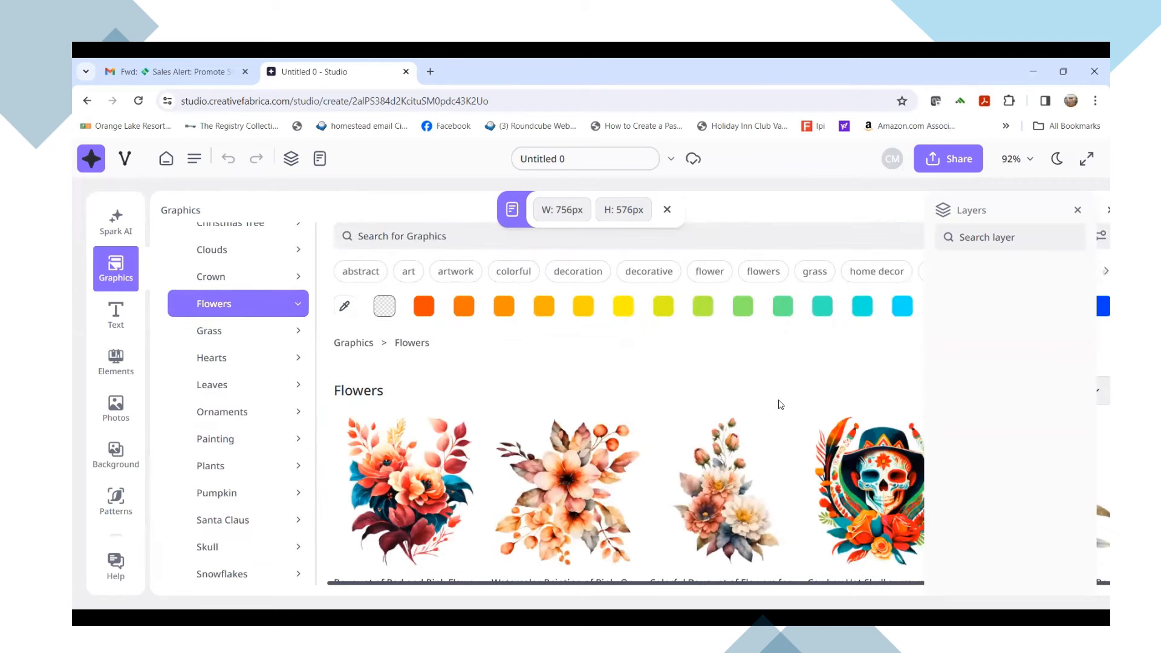
{"action": "scroll", "coordinate": [762, 387], "scroll_direction": "down", "scroll_amount": 5}
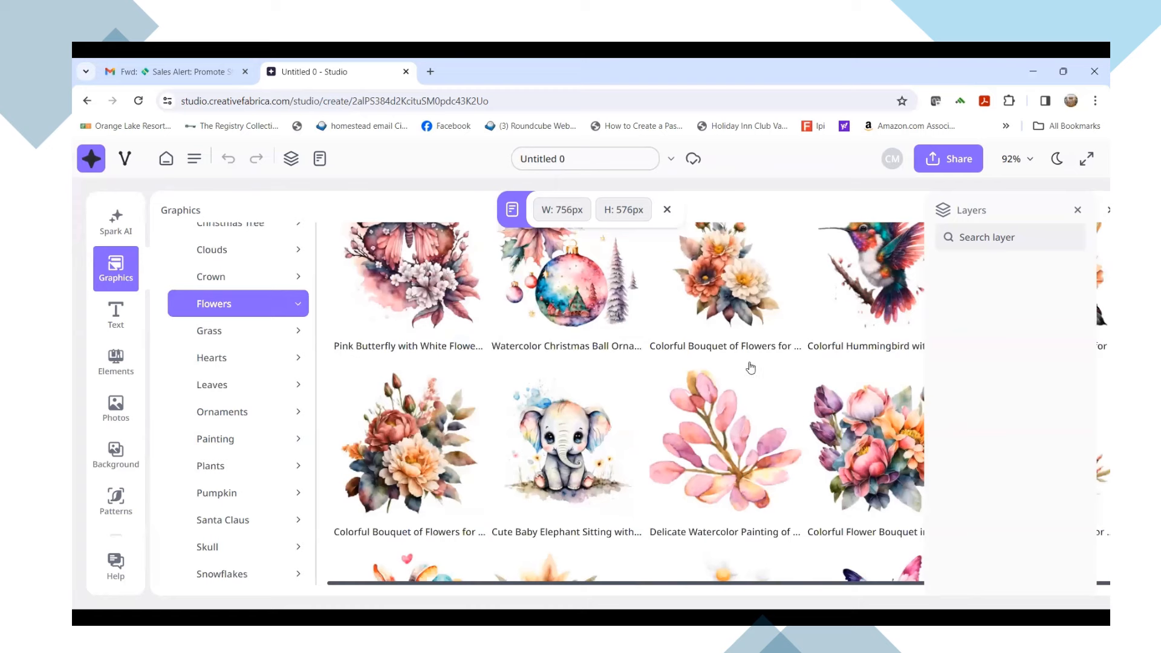
{"action": "scroll", "coordinate": [751, 368], "scroll_direction": "down", "scroll_amount": 5}
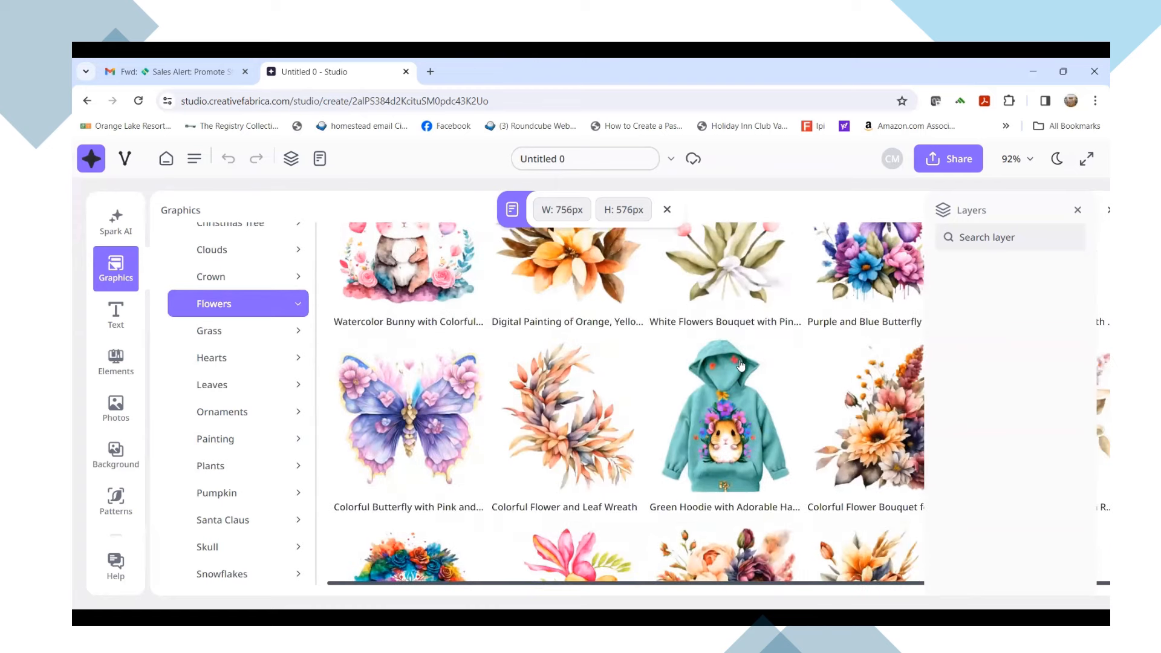
{"action": "scroll", "coordinate": [455, 514], "scroll_direction": "up", "scroll_amount": 2}
{"action": "left_click", "coordinate": [400, 536]}
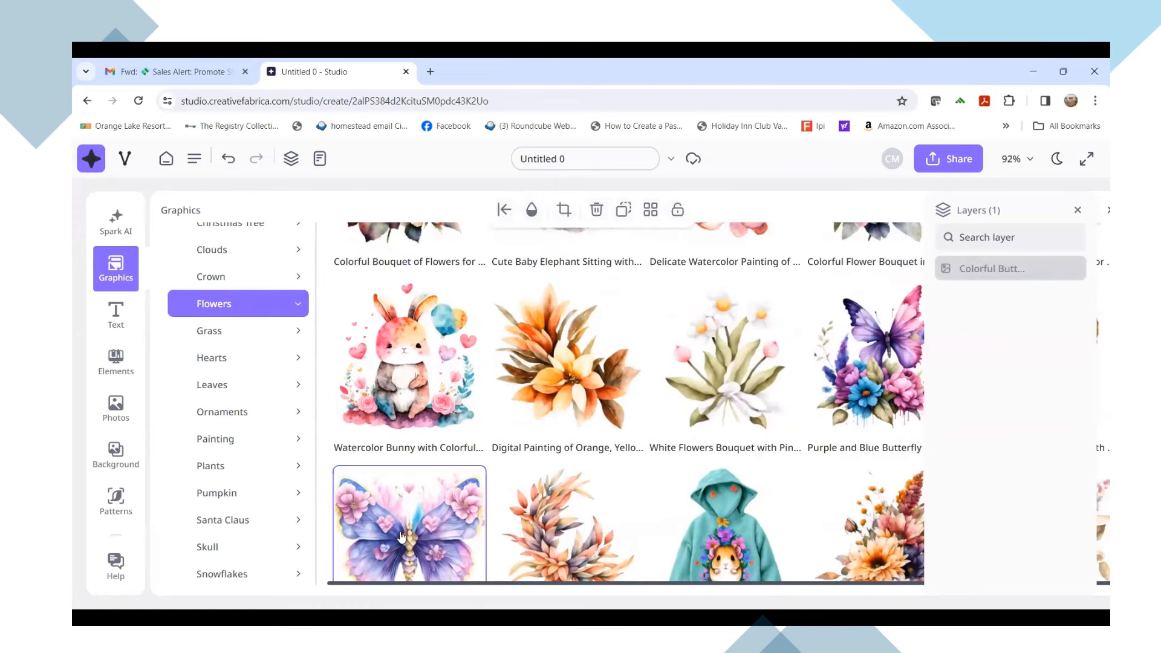
{"action": "left_click", "coordinate": [401, 536]}
{"action": "left_click", "coordinate": [401, 534]}
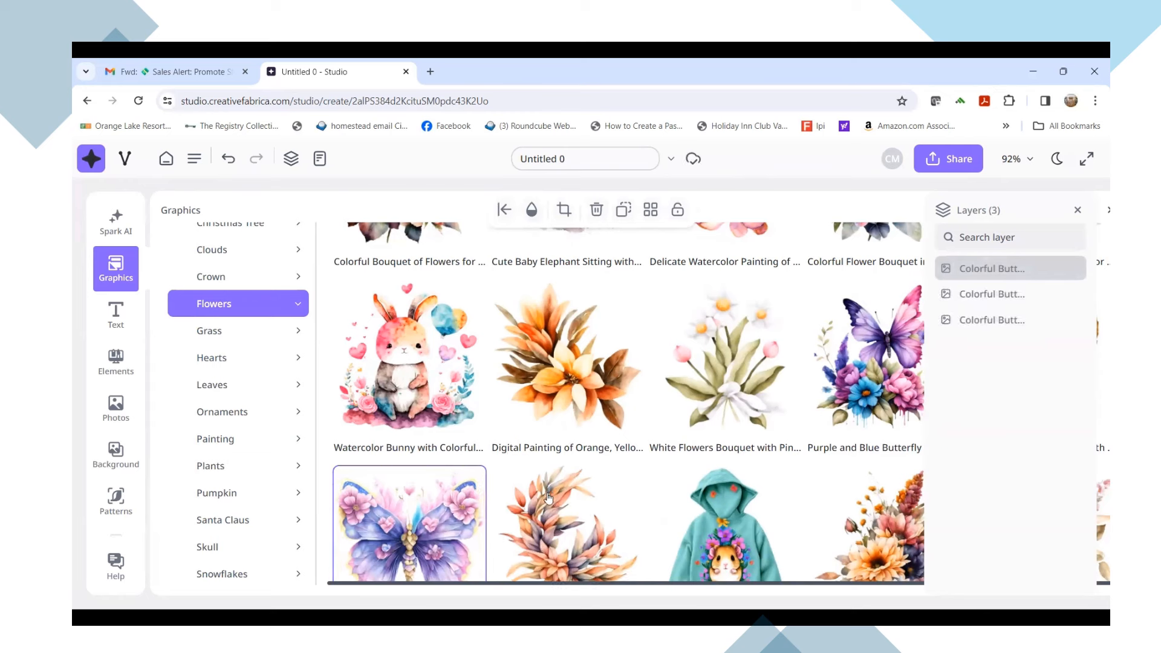
{"action": "left_click", "coordinate": [430, 518]}
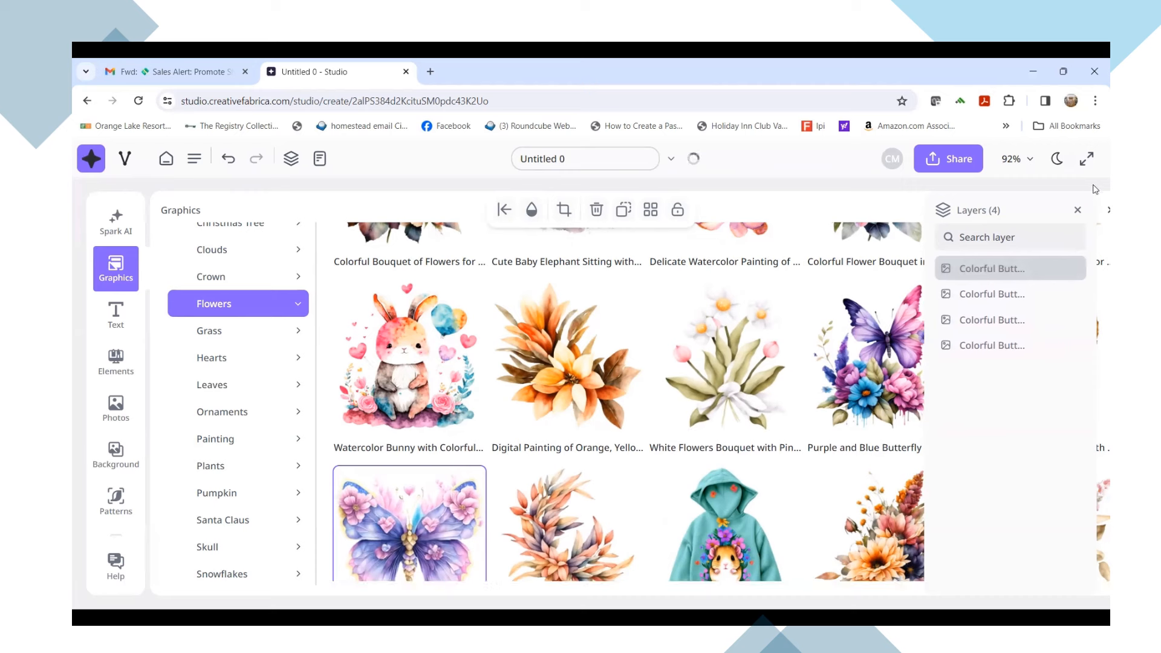
Select the lower three butterfly layers one after another and hide the layer list
{"action": "left_click", "coordinate": [996, 297]}
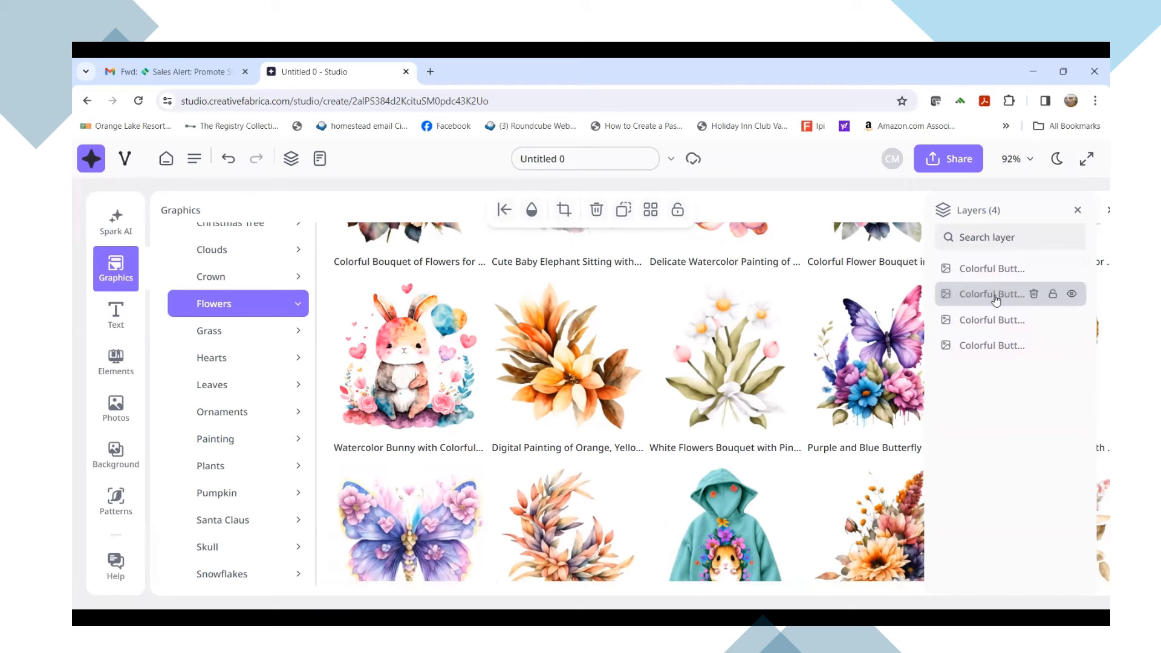
{"action": "left_click", "coordinate": [979, 322]}
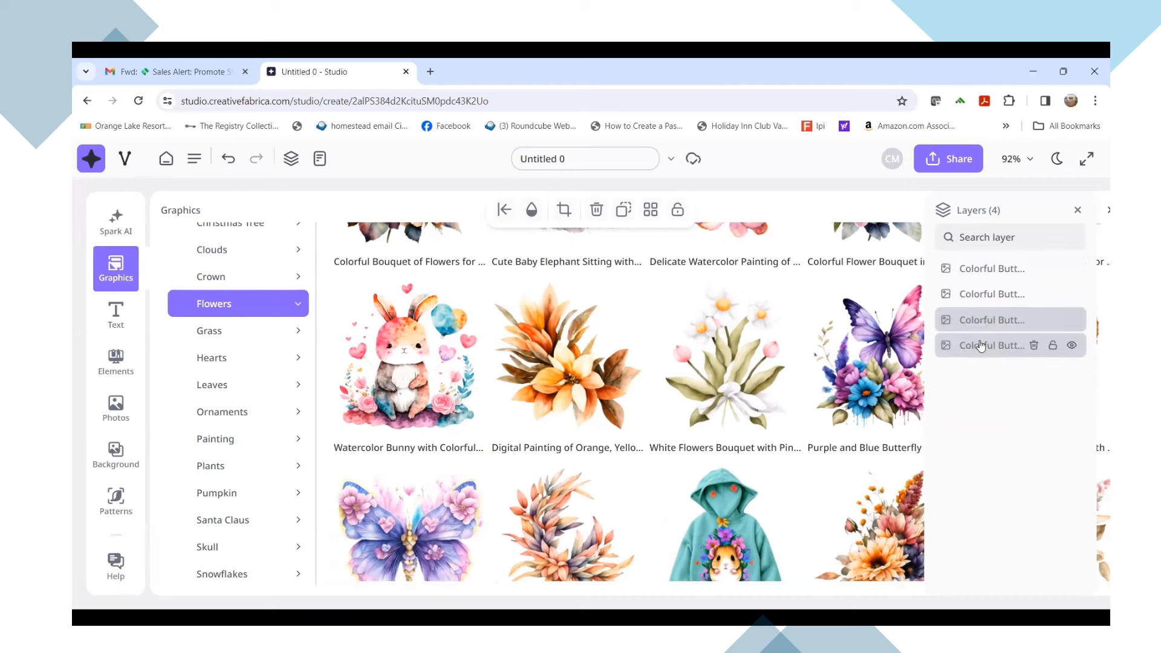
{"action": "left_click", "coordinate": [979, 346]}
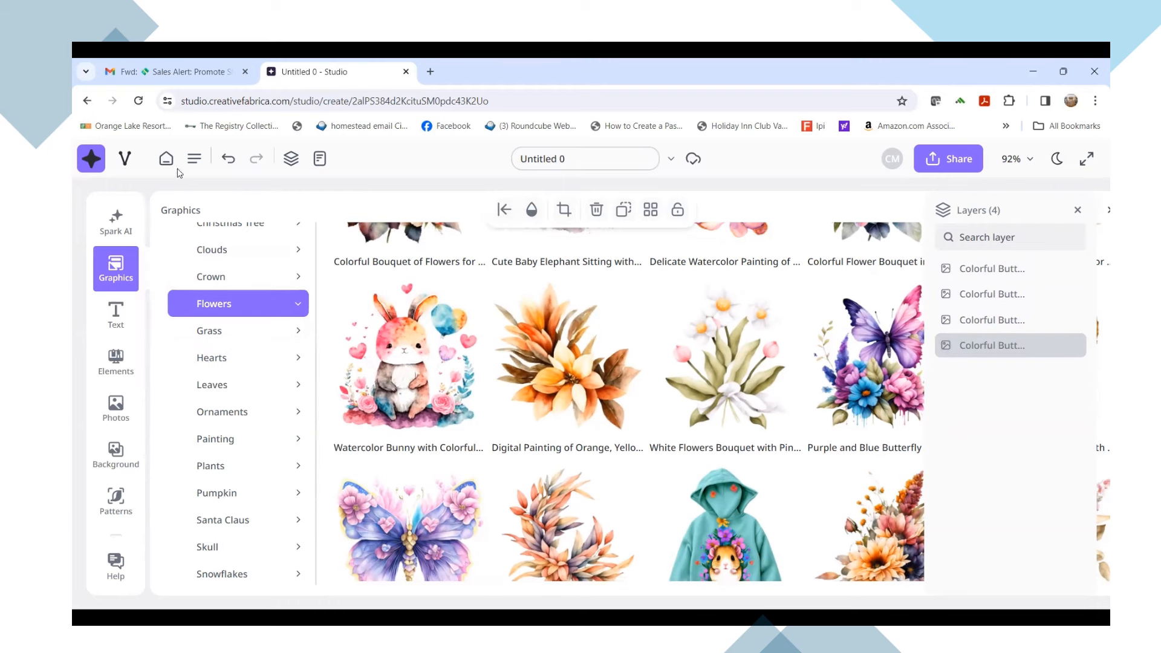
{"action": "left_click", "coordinate": [291, 158]}
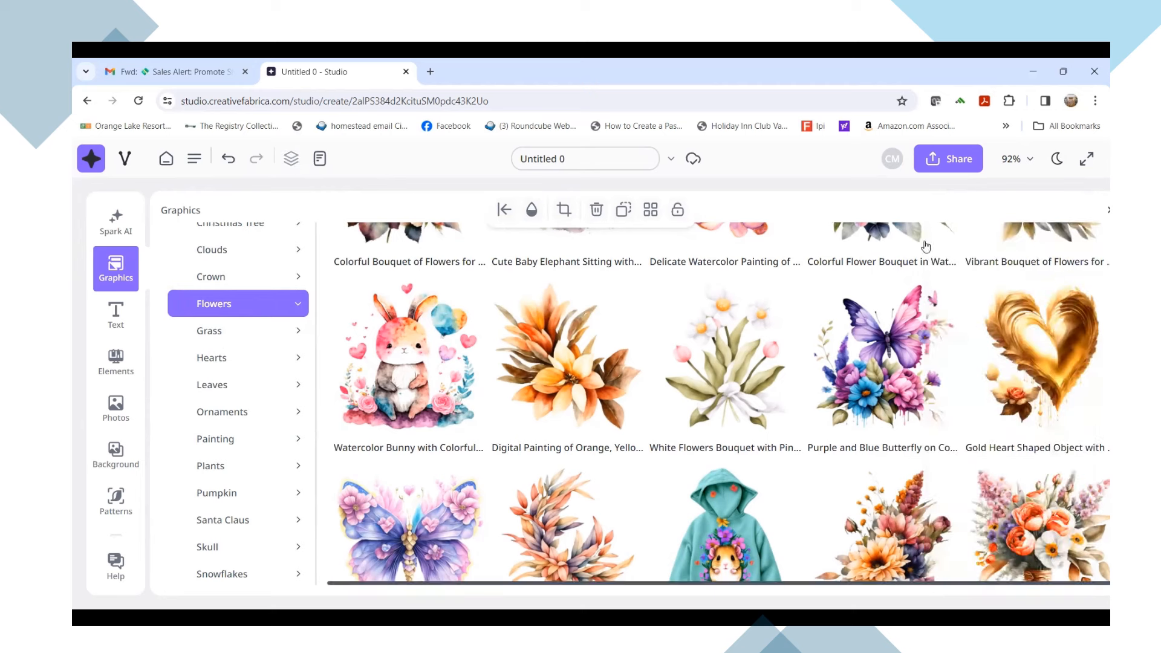
Replace the expanded graphics library with the text tools so the canvas can be seen
{"action": "left_click", "coordinate": [564, 209]}
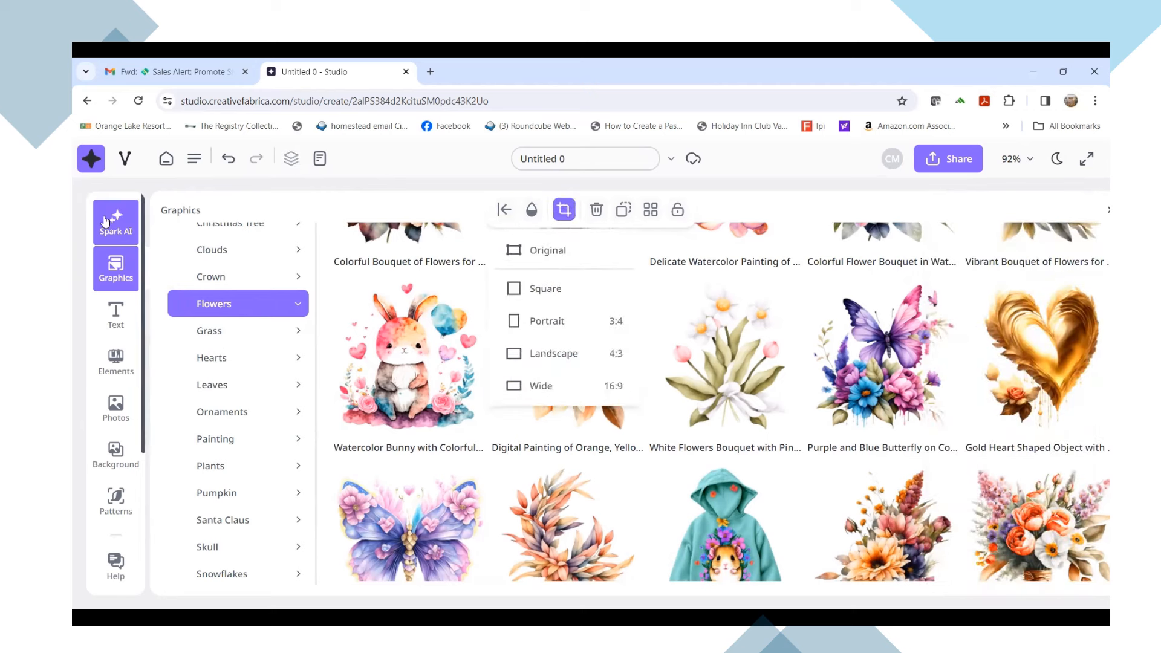
{"action": "scroll", "coordinate": [823, 376], "scroll_direction": "down", "scroll_amount": 4}
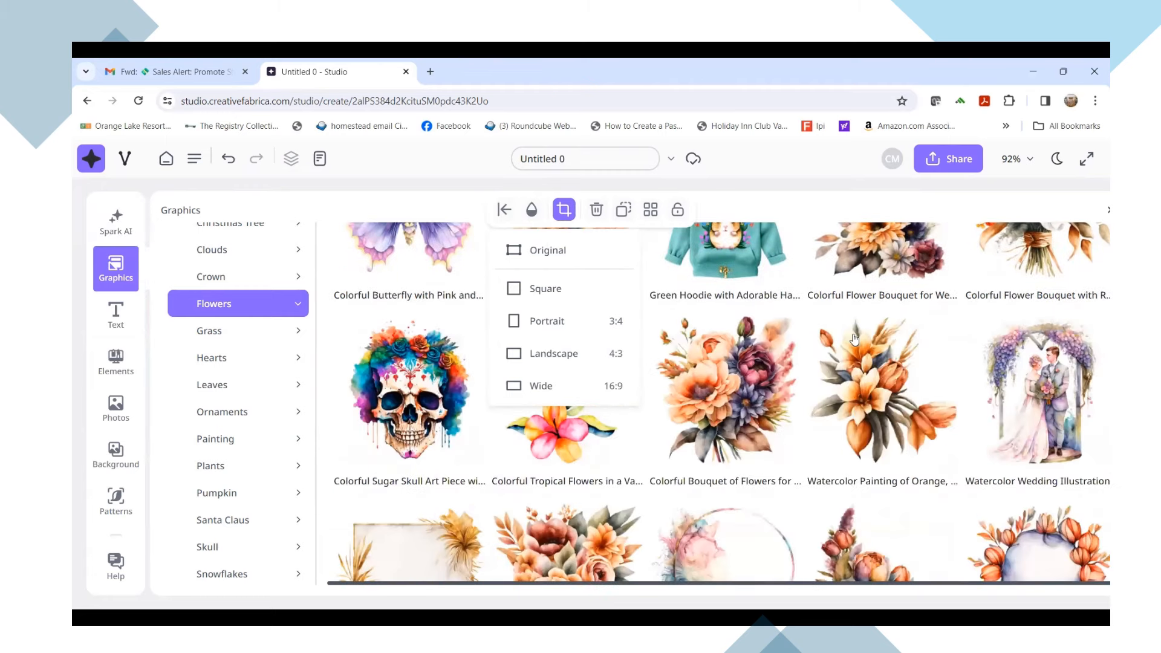
{"action": "scroll", "coordinate": [348, 229], "scroll_direction": "up", "scroll_amount": 3}
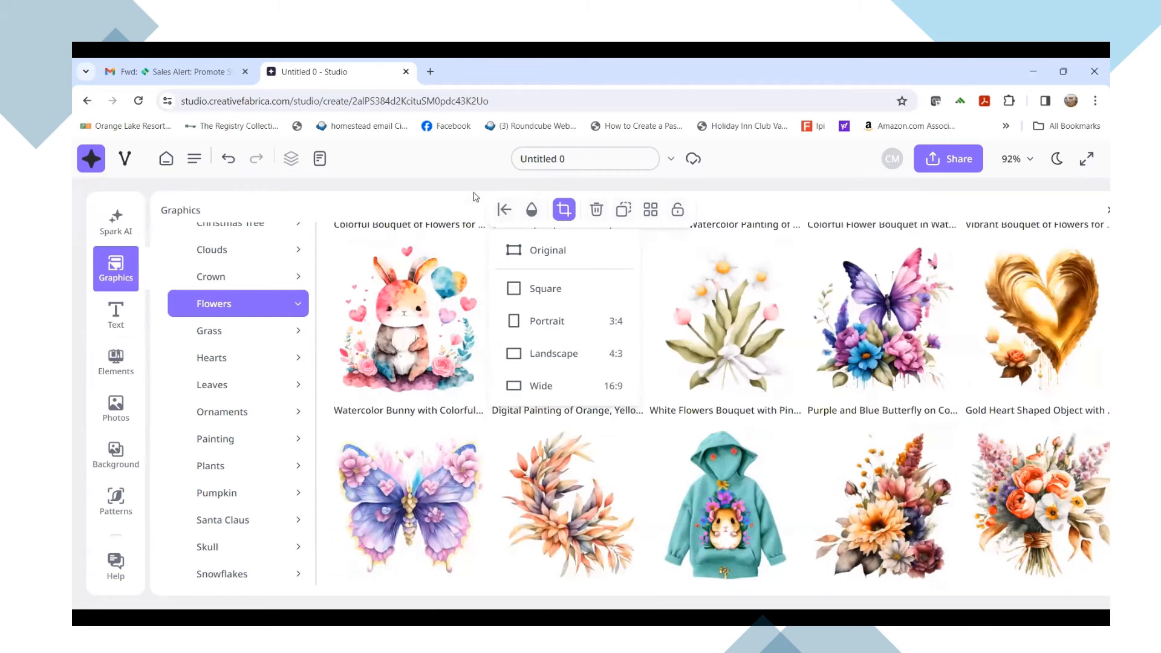
{"action": "left_click", "coordinate": [506, 209]}
{"action": "left_click", "coordinate": [506, 209]}
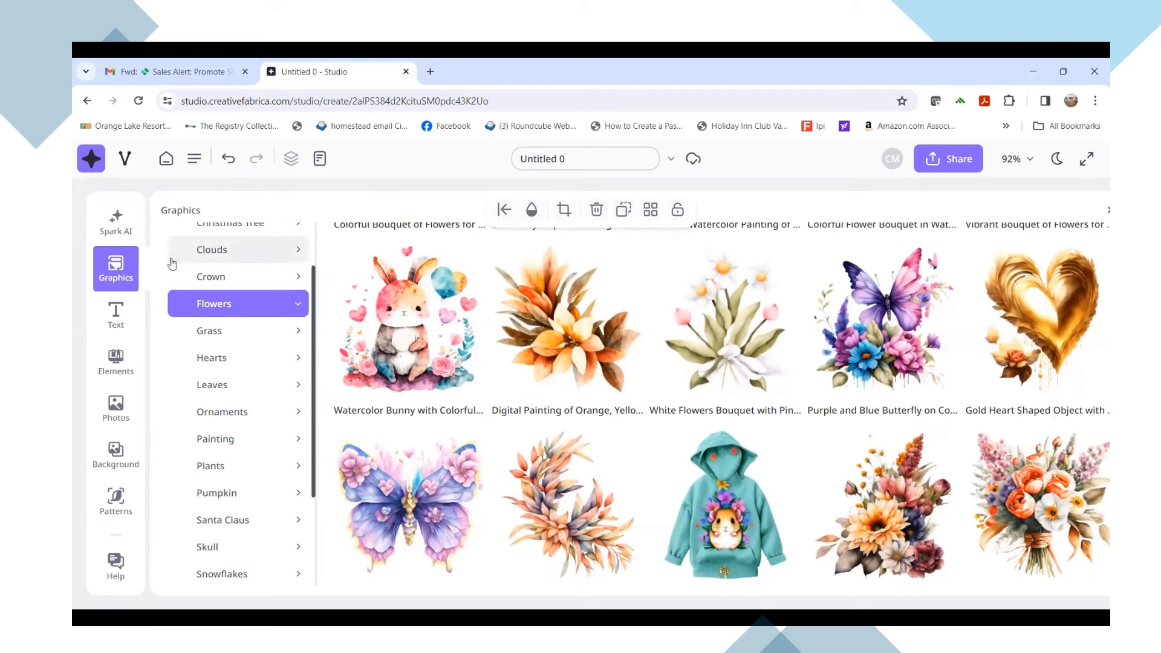
{"action": "left_click", "coordinate": [112, 331]}
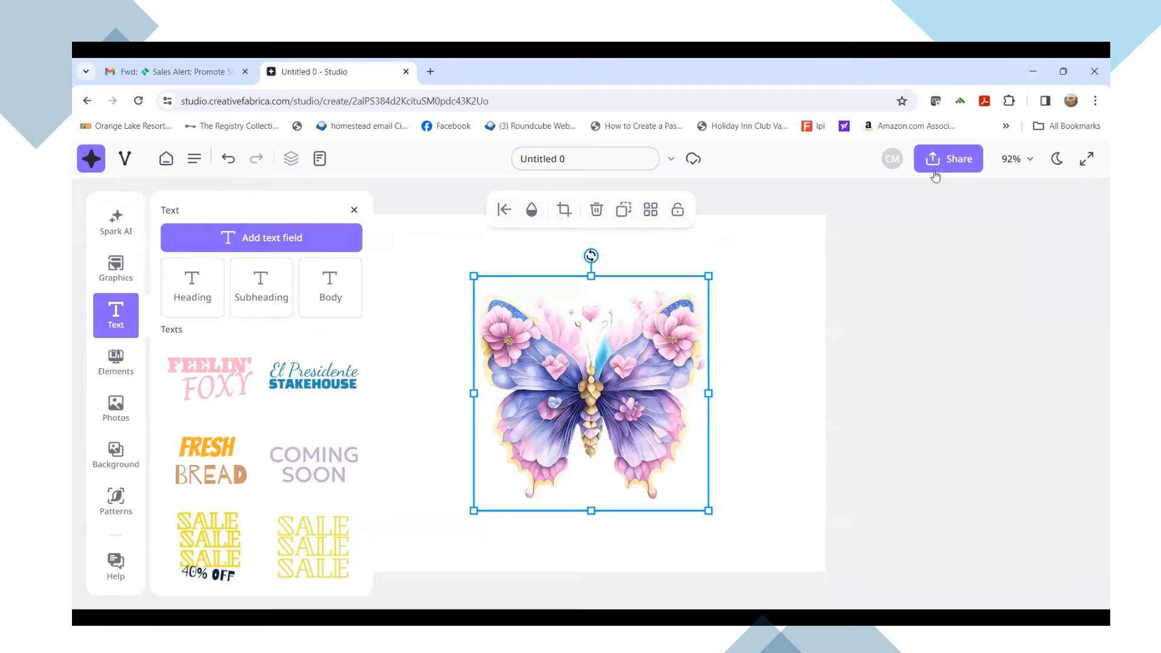
Try enlarging the top butterfly graphic on the canvas from its corner, and undo the resize
{"action": "left_click", "coordinate": [980, 322]}
{"action": "left_click", "coordinate": [593, 387]}
{"action": "left_click_drag", "start_coordinate": [708, 275], "coordinate": [756, 228]}
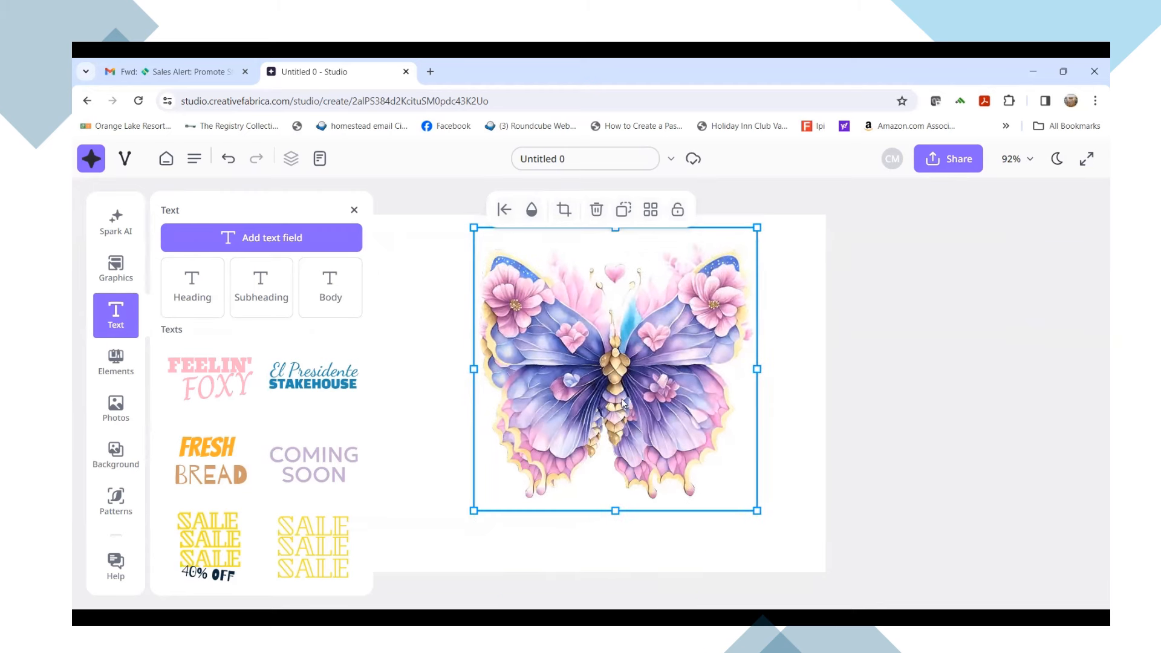
{"action": "key", "text": "ctrl+z"}
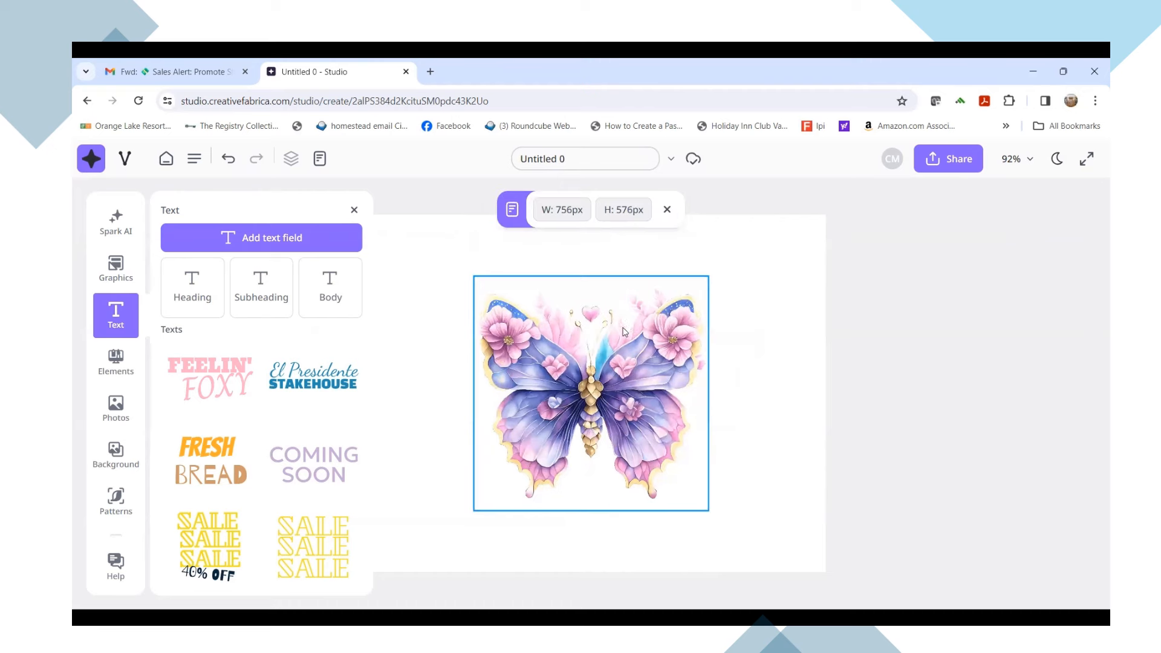
Enlarge the butterfly graphic from its corners and centre it on the canvas
{"action": "key", "text": "ctrl+z"}
{"action": "left_click", "coordinate": [605, 408]}
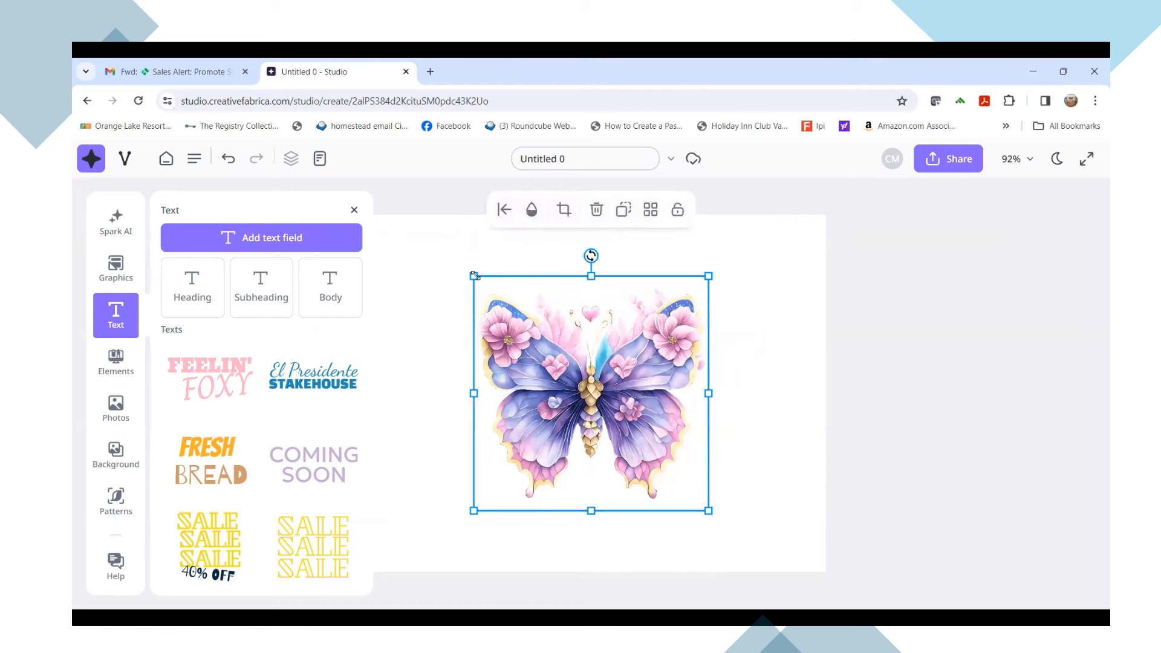
{"action": "left_click_drag", "start_coordinate": [474, 275], "coordinate": [402, 205]}
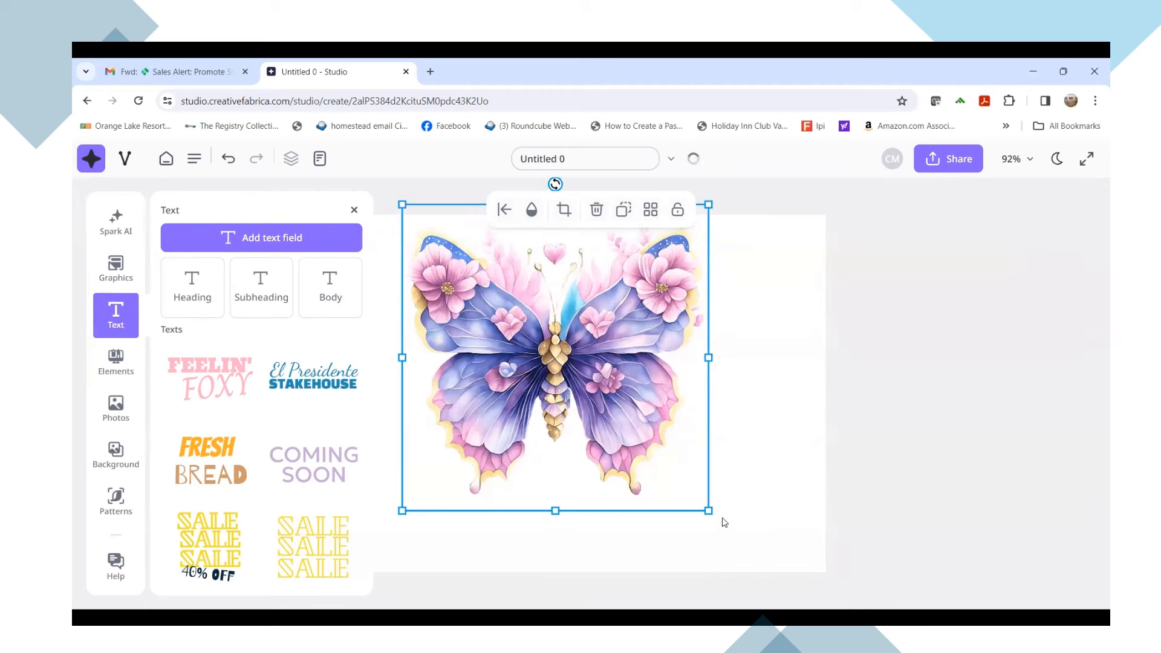
{"action": "left_click_drag", "start_coordinate": [709, 510], "coordinate": [730, 535]}
{"action": "left_click_drag", "start_coordinate": [635, 445], "coordinate": [614, 451]}
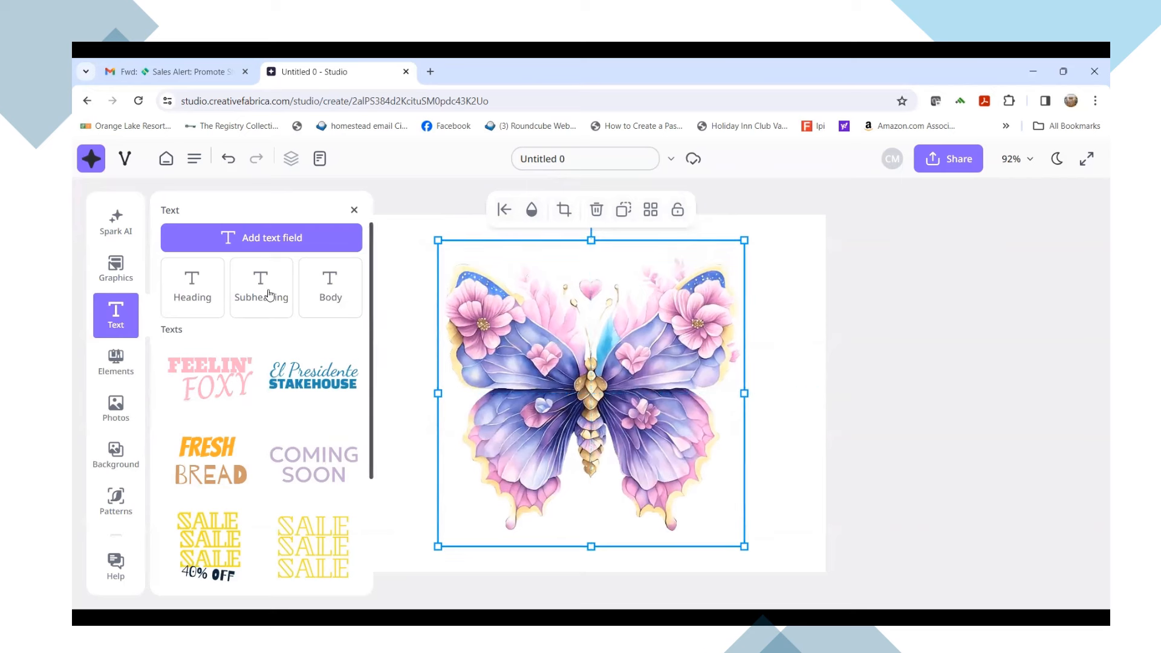
{"action": "left_click", "coordinate": [269, 243]}
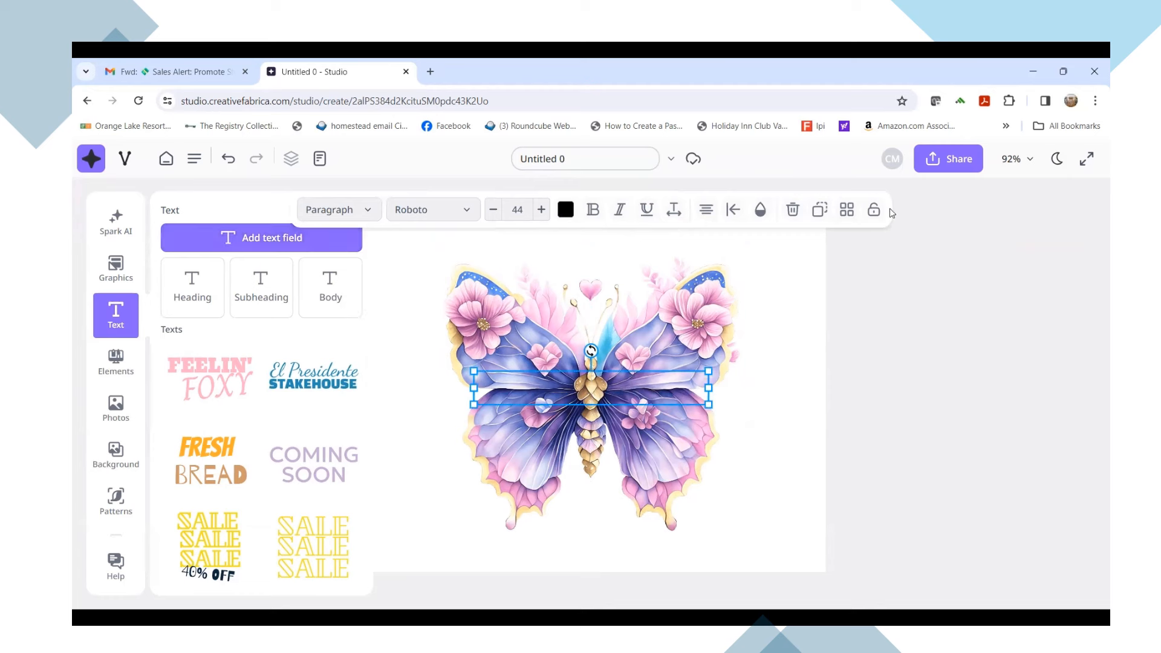
{"action": "type", "text": "BE"}
{"action": "key", "text": "Delete"}
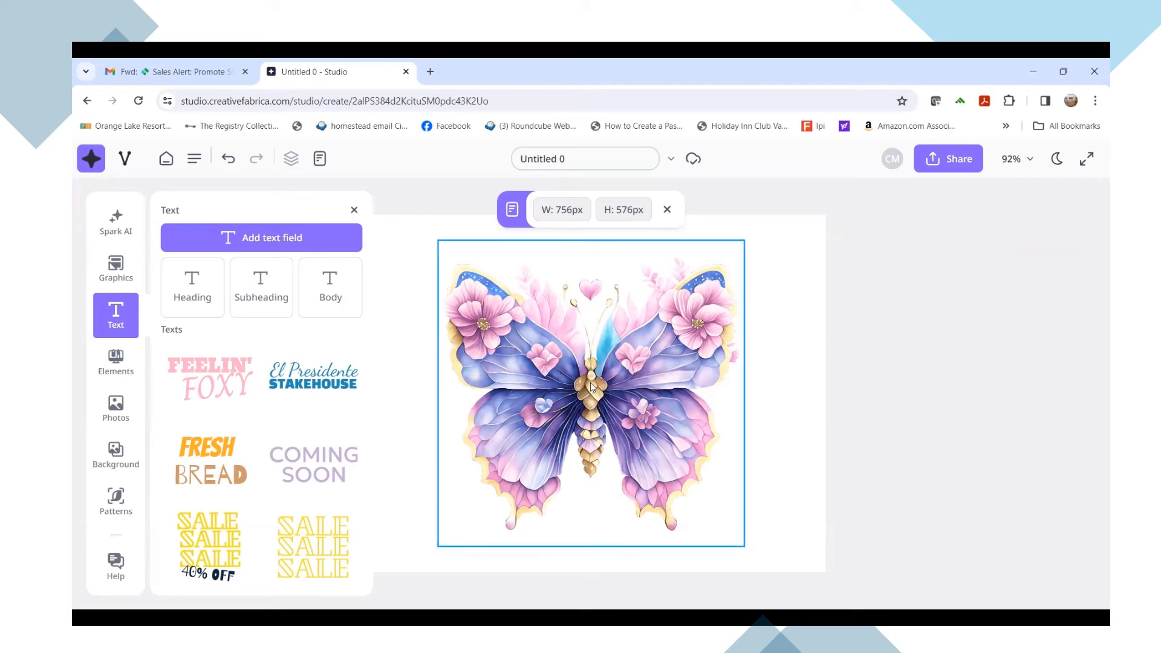
Add a text field over the middle of the butterfly and enter "beauty" in it
{"action": "left_click", "coordinate": [276, 239]}
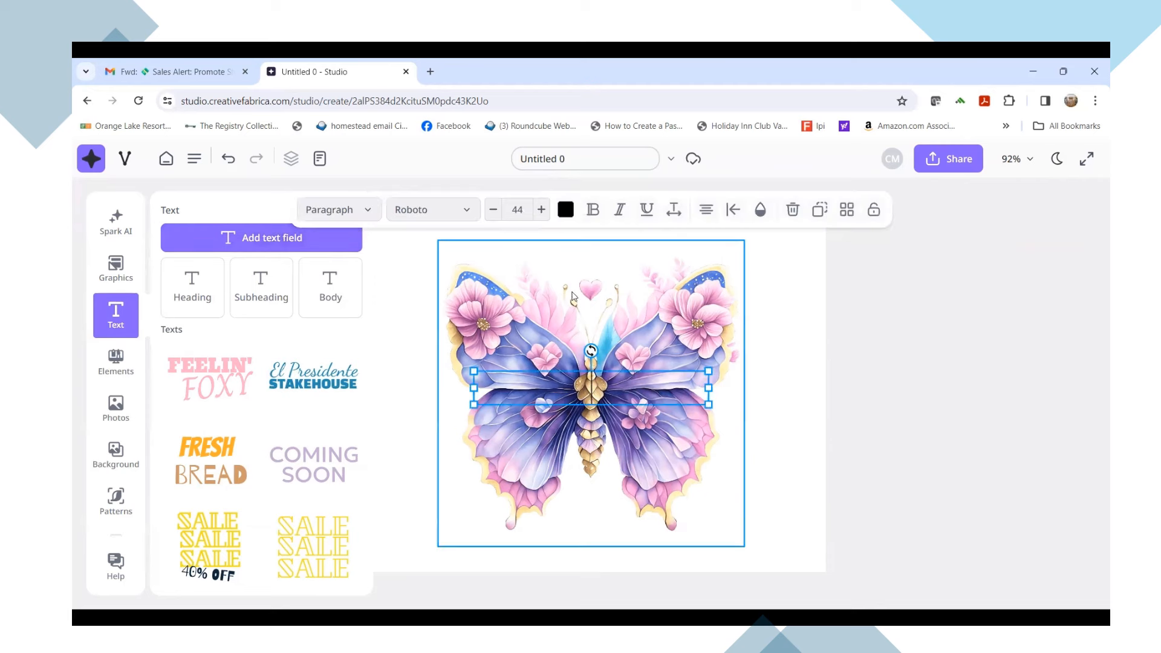
{"action": "left_click", "coordinate": [602, 313]}
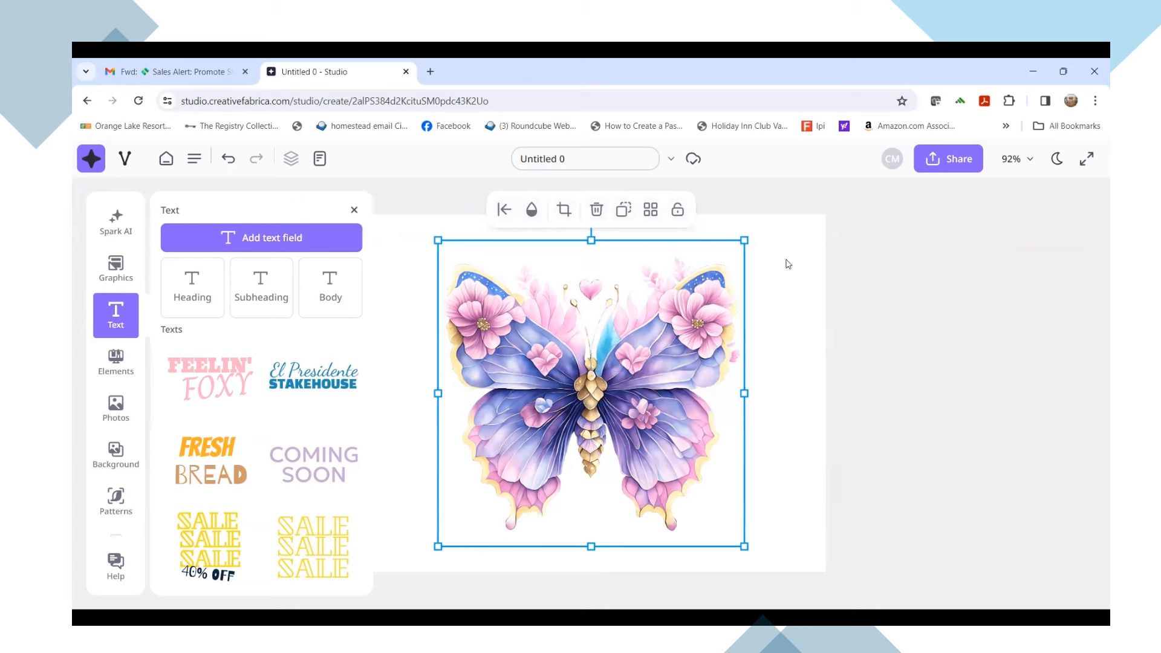
{"action": "left_click", "coordinate": [590, 394]}
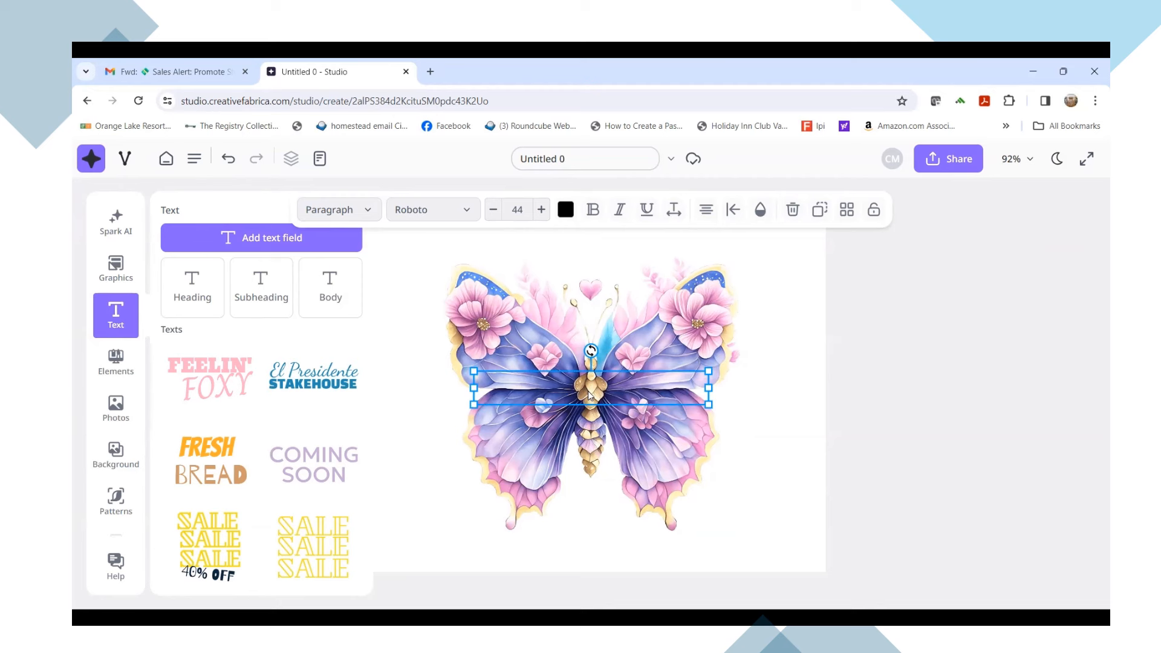
{"action": "double_click", "coordinate": [592, 390]}
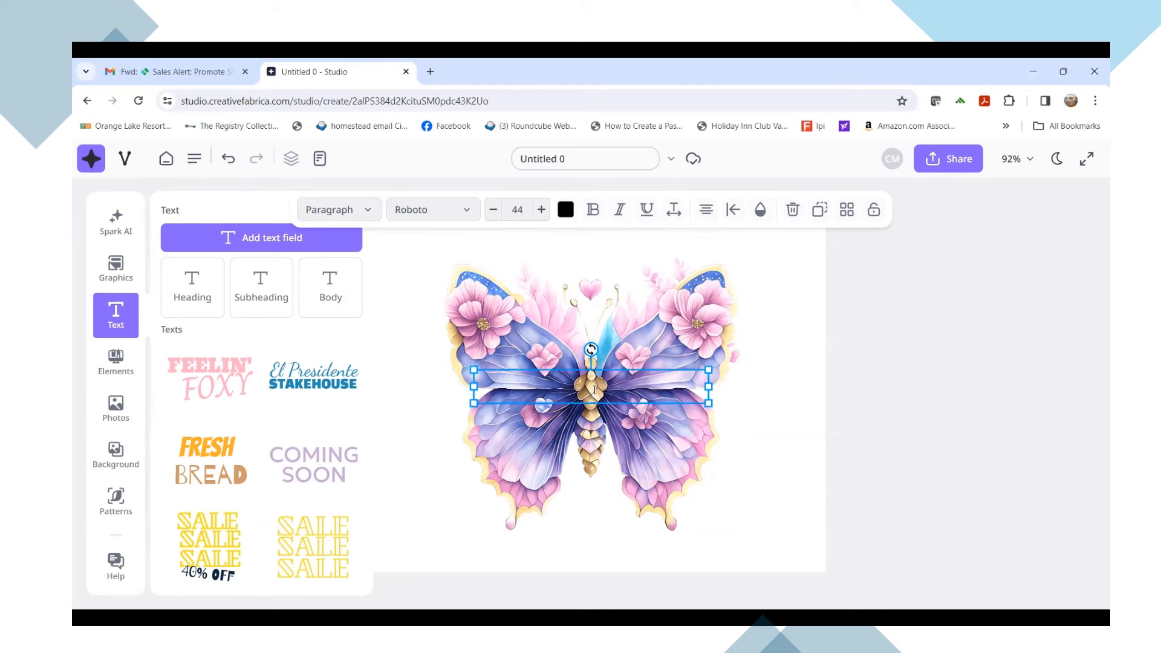
{"action": "type", "text": "beauty"}
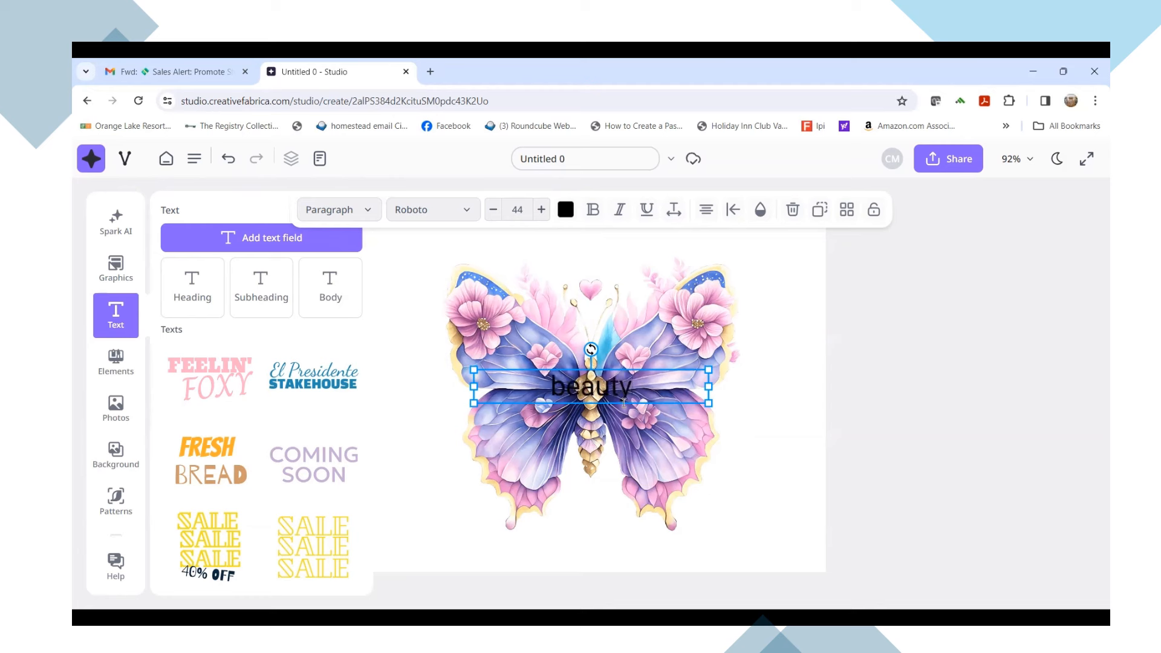
Browse the available fonts for the word "beauty" and try Freehand on it
{"action": "double_click", "coordinate": [642, 388]}
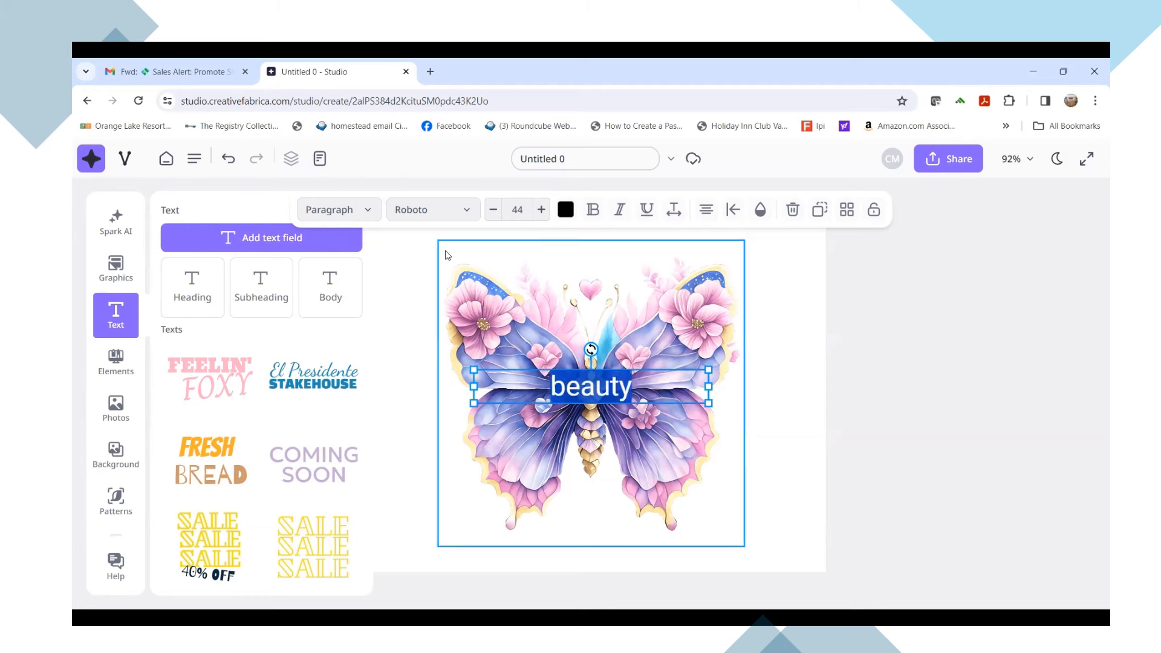
{"action": "left_click", "coordinate": [466, 211]}
{"action": "scroll", "coordinate": [453, 387], "scroll_direction": "down", "scroll_amount": 8}
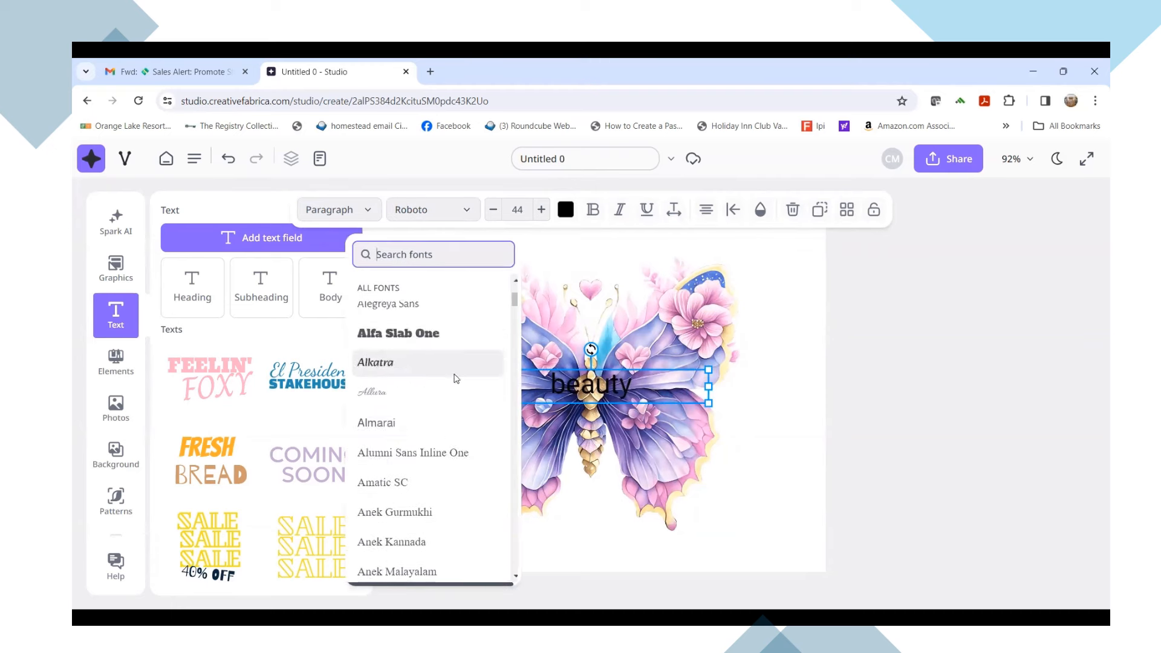
{"action": "scroll", "coordinate": [447, 411], "scroll_direction": "down", "scroll_amount": 7}
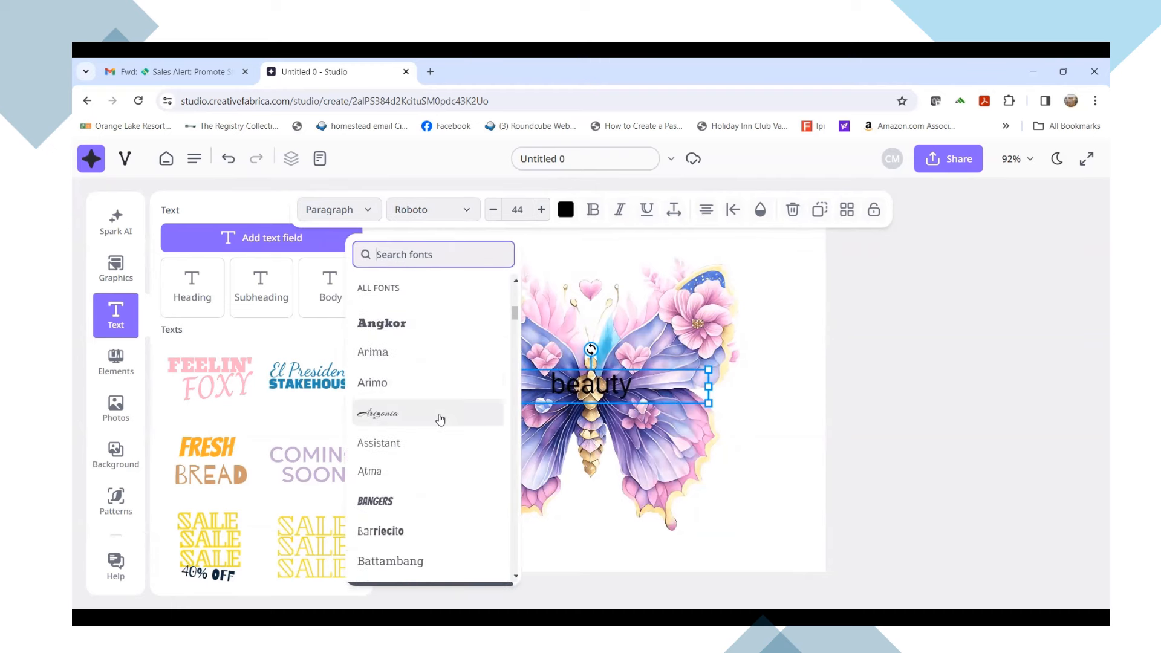
{"action": "scroll", "coordinate": [439, 419], "scroll_direction": "down", "scroll_amount": 7}
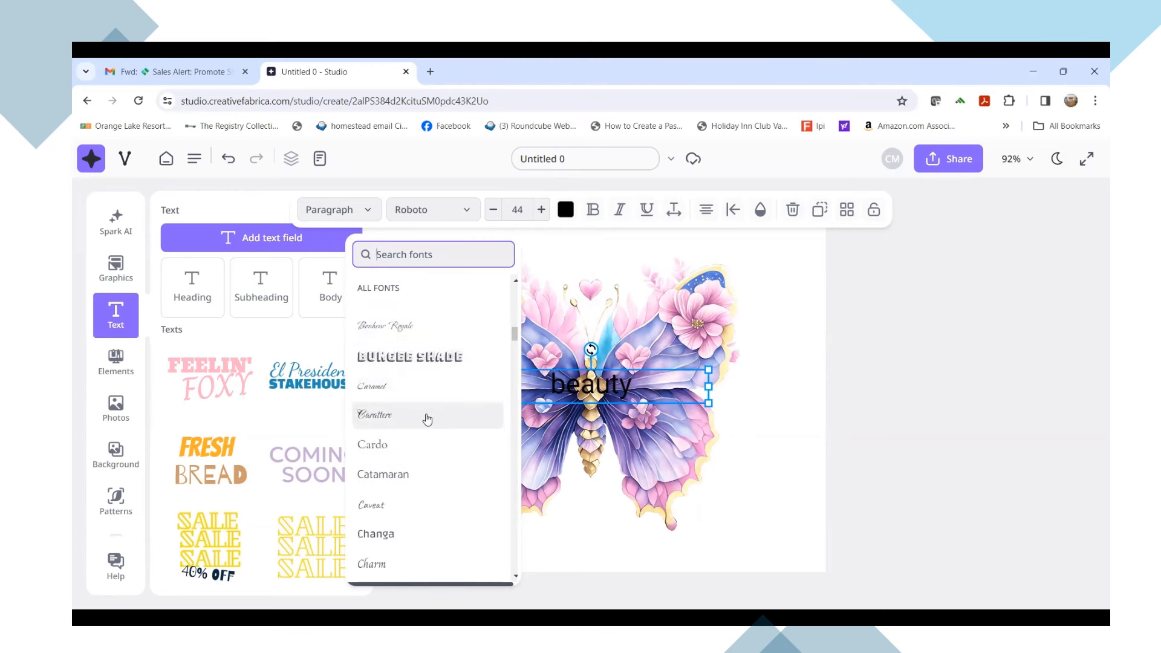
{"action": "scroll", "coordinate": [433, 415], "scroll_direction": "down", "scroll_amount": 4}
{"action": "scroll", "coordinate": [426, 416], "scroll_direction": "down", "scroll_amount": 2}
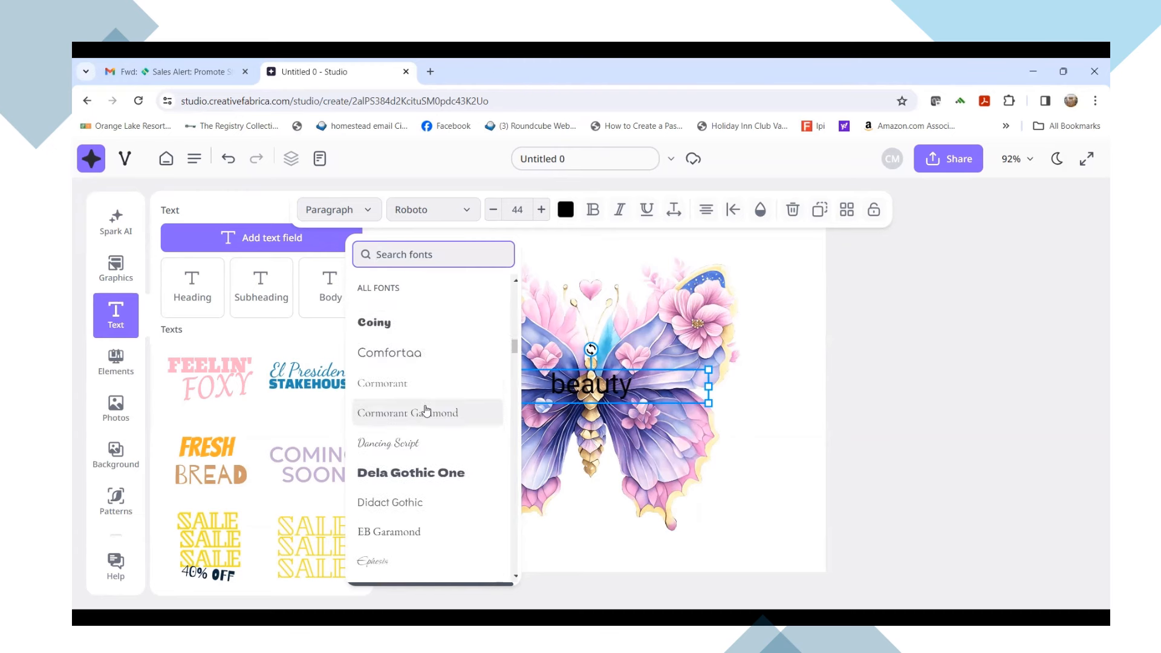
{"action": "scroll", "coordinate": [426, 408], "scroll_direction": "down", "scroll_amount": 2}
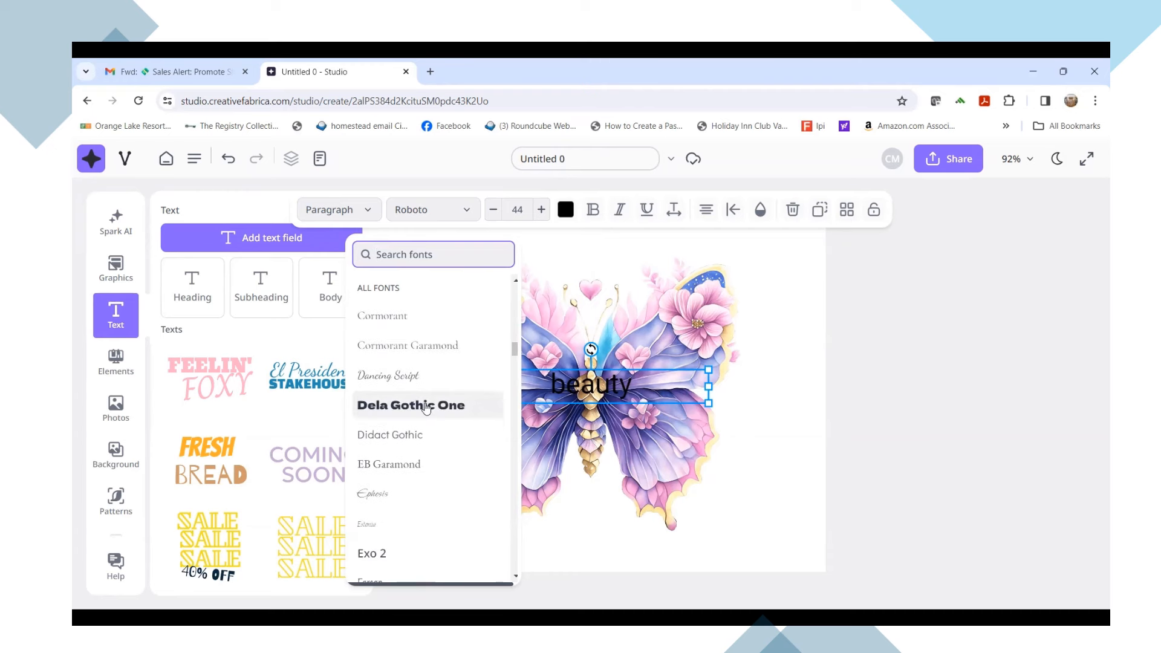
{"action": "scroll", "coordinate": [426, 408], "scroll_direction": "down", "scroll_amount": 2}
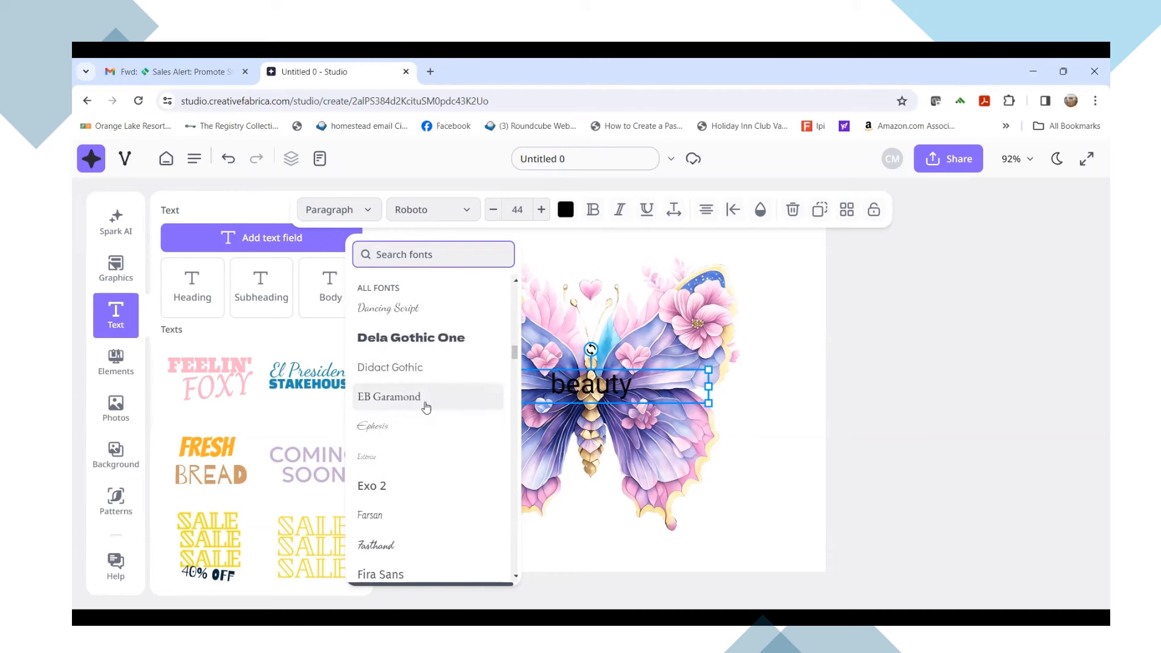
{"action": "scroll", "coordinate": [426, 407], "scroll_direction": "down", "scroll_amount": 5}
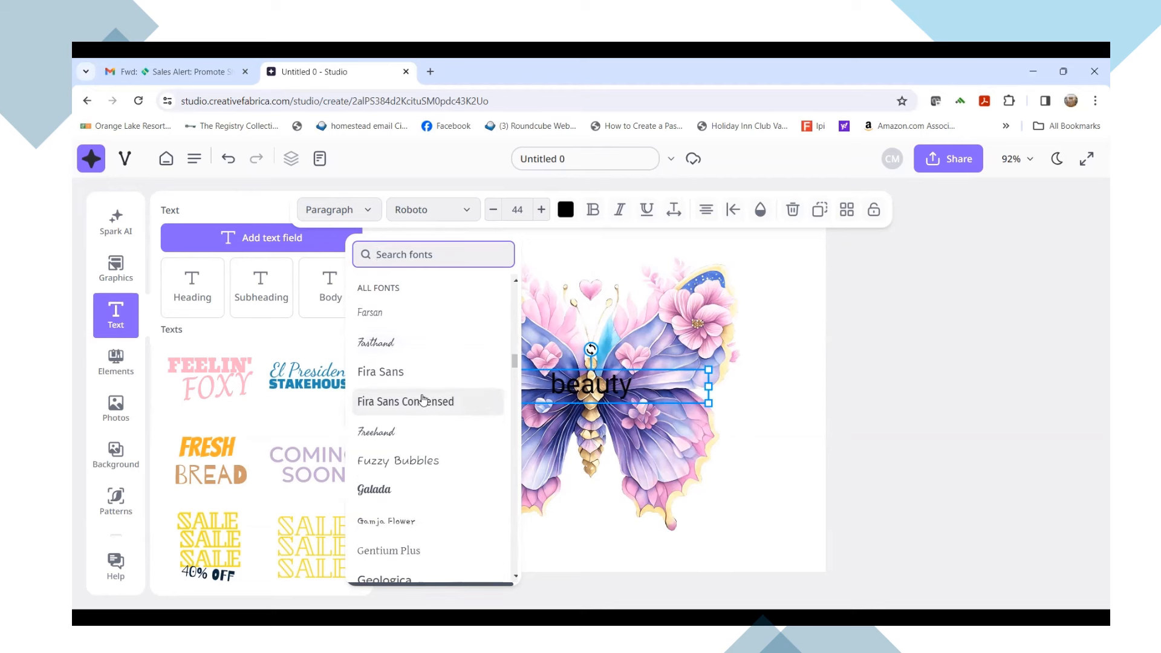
{"action": "scroll", "coordinate": [422, 399], "scroll_direction": "down", "scroll_amount": 5}
{"action": "scroll", "coordinate": [422, 397], "scroll_direction": "down", "scroll_amount": 3}
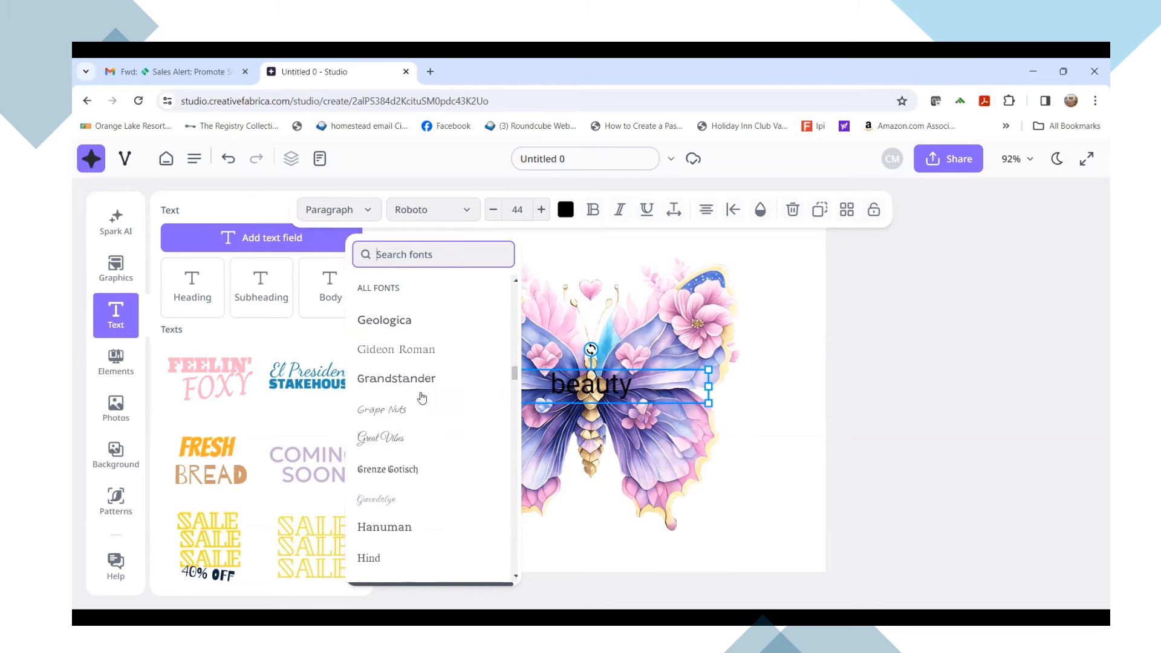
{"action": "scroll", "coordinate": [422, 396], "scroll_direction": "down", "scroll_amount": 5}
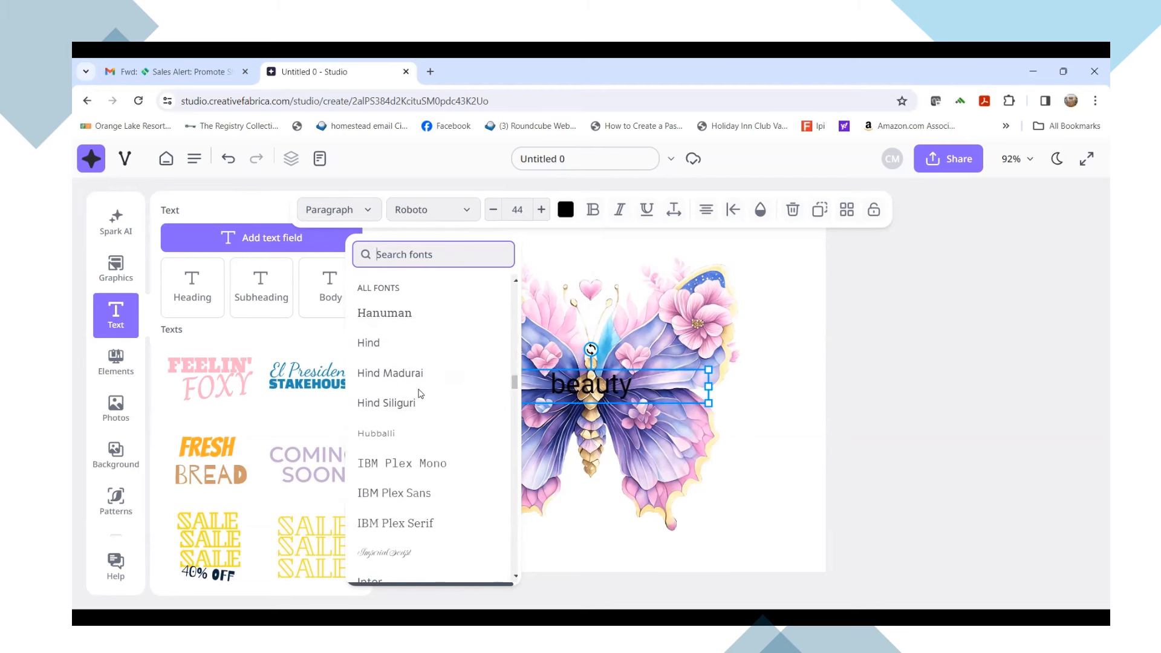
{"action": "scroll", "coordinate": [418, 391], "scroll_direction": "up", "scroll_amount": 3}
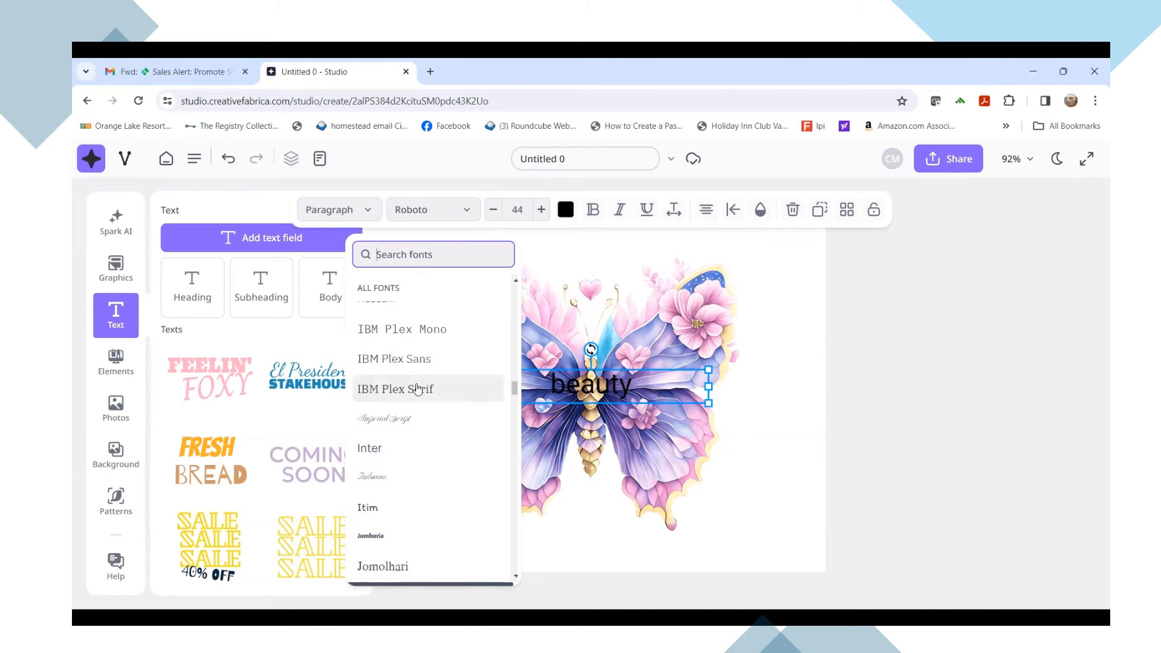
{"action": "scroll", "coordinate": [415, 385], "scroll_direction": "up", "scroll_amount": 2}
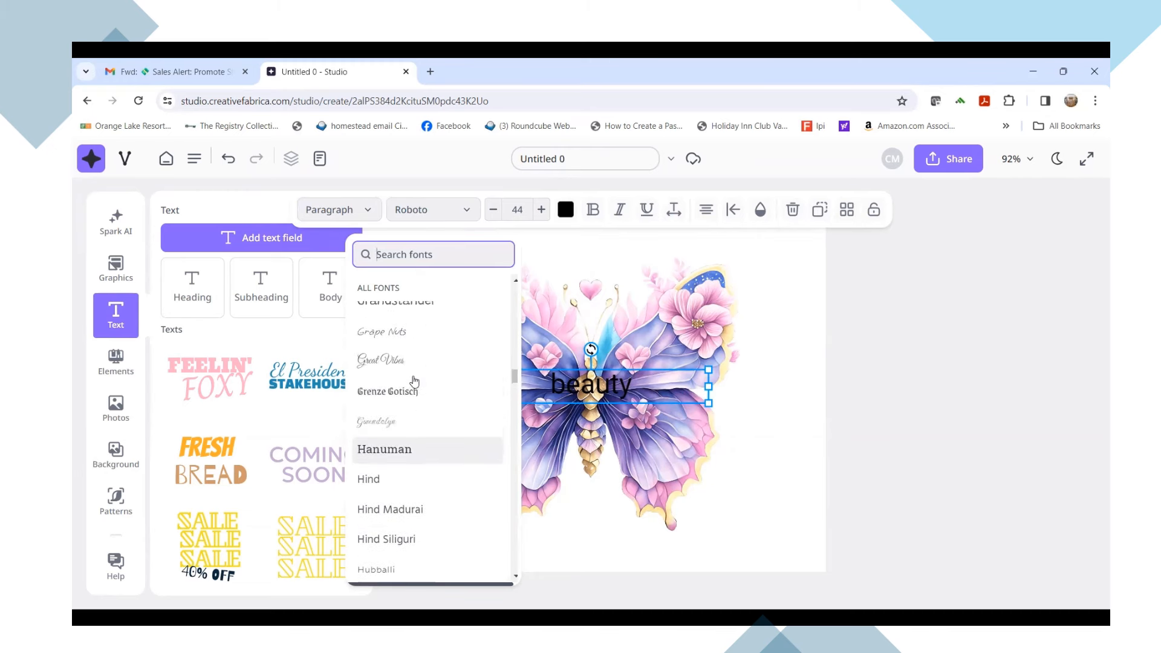
{"action": "scroll", "coordinate": [413, 377], "scroll_direction": "up", "scroll_amount": 4}
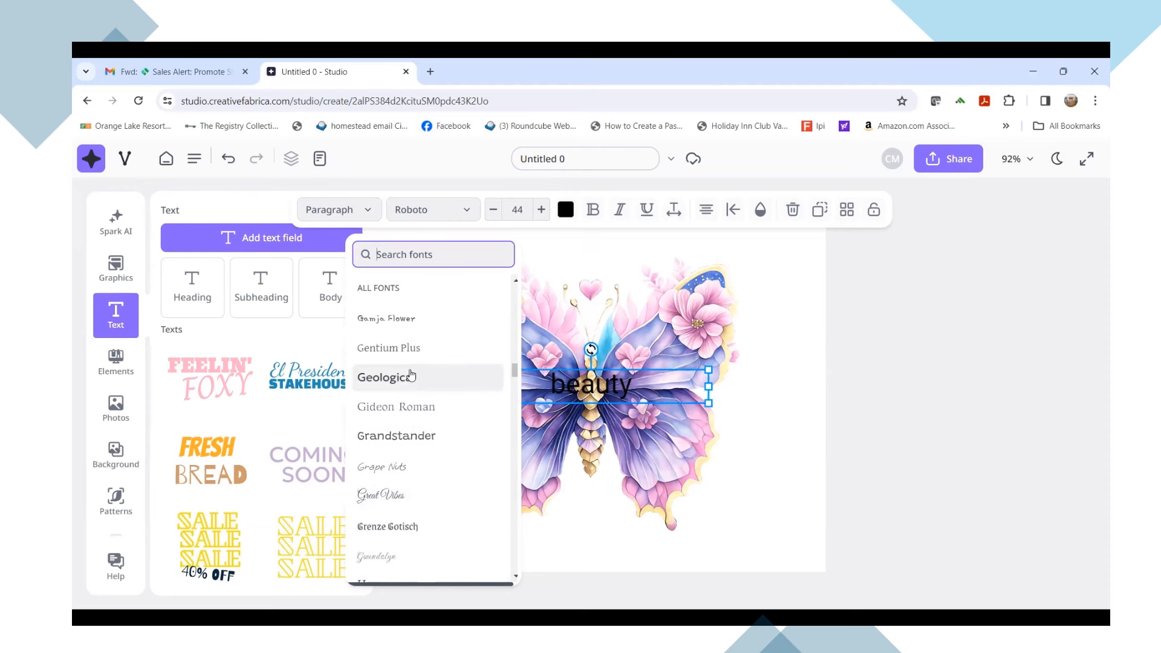
{"action": "left_click", "coordinate": [411, 375]}
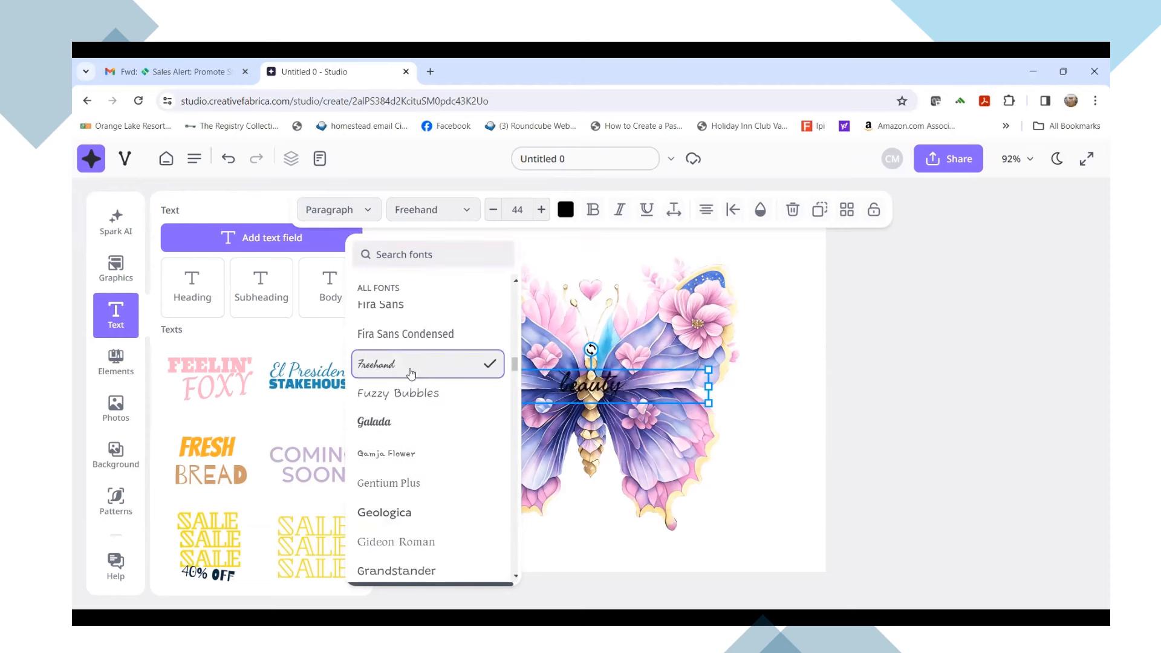
Set the font of the word "beauty" to Imperial Script
{"action": "scroll", "coordinate": [410, 389], "scroll_direction": "down", "scroll_amount": 1}
{"action": "scroll", "coordinate": [410, 388], "scroll_direction": "down", "scroll_amount": 4}
{"action": "scroll", "coordinate": [417, 381], "scroll_direction": "up", "scroll_amount": 1}
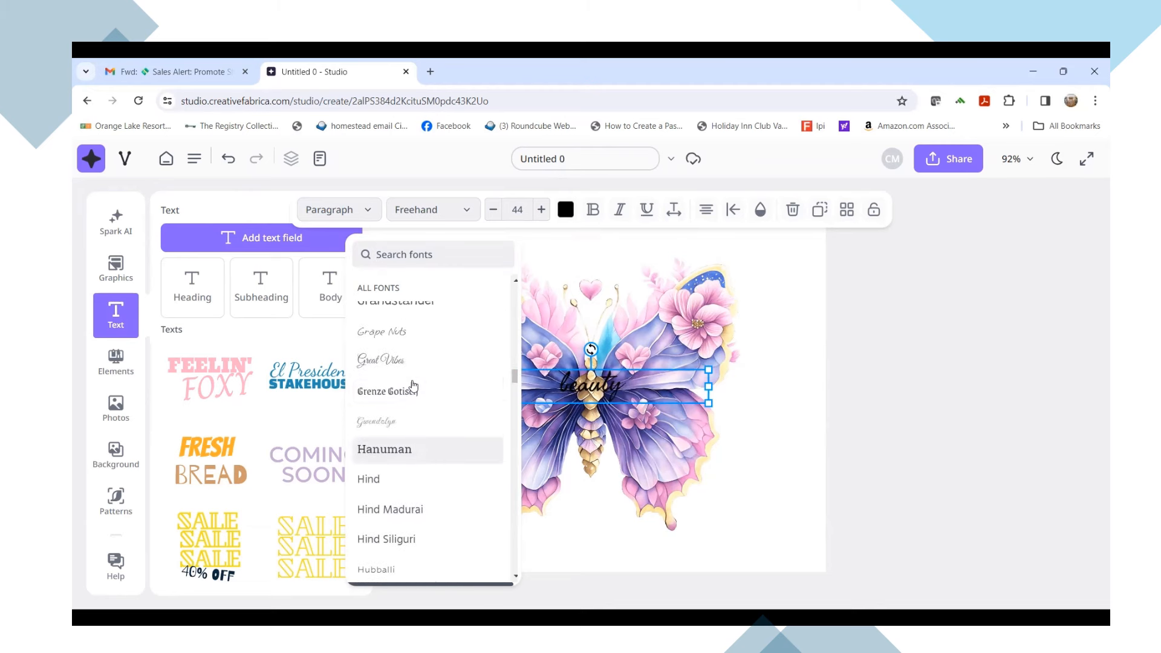
{"action": "scroll", "coordinate": [407, 372], "scroll_direction": "down", "scroll_amount": 1}
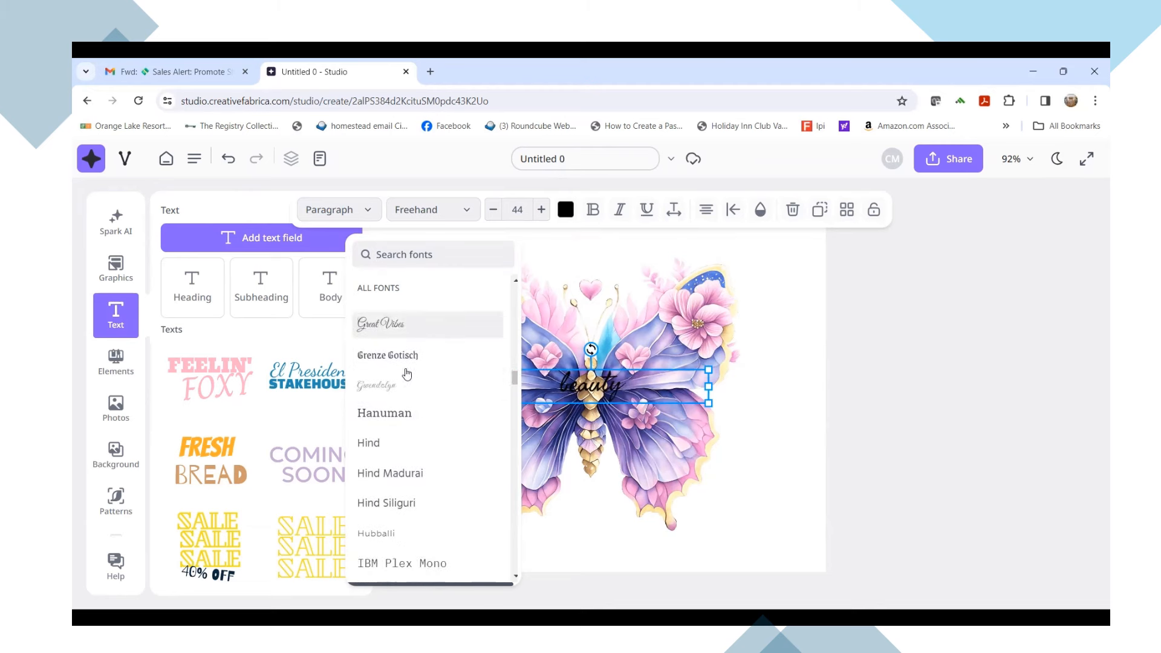
{"action": "scroll", "coordinate": [405, 378], "scroll_direction": "down", "scroll_amount": 4}
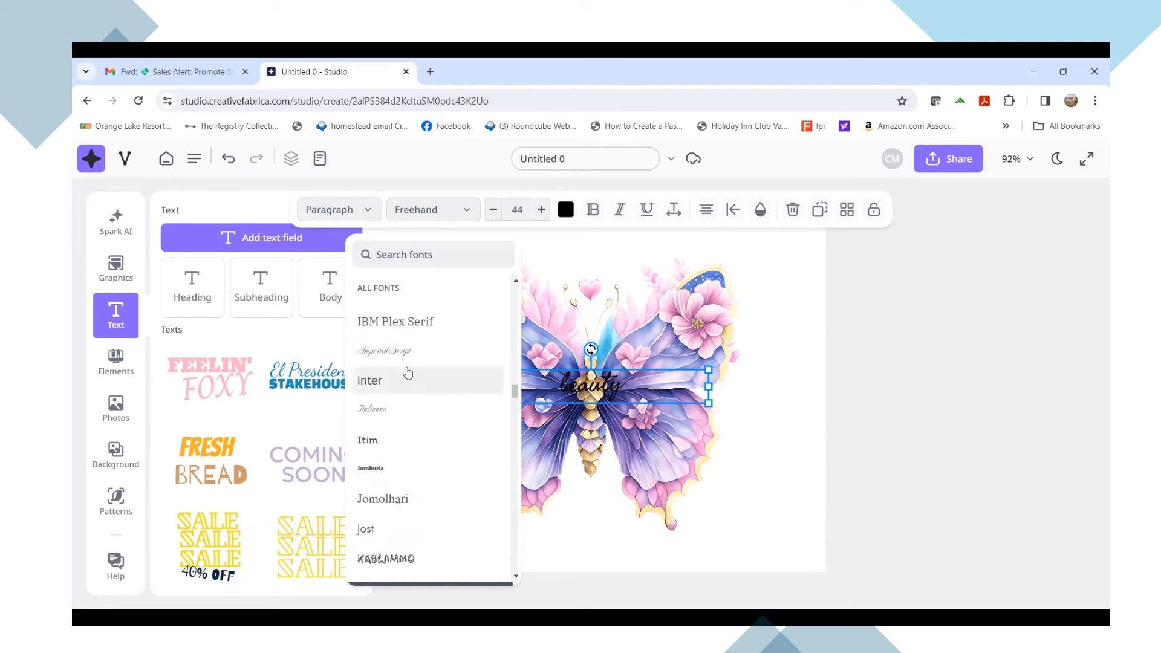
{"action": "left_click", "coordinate": [408, 350]}
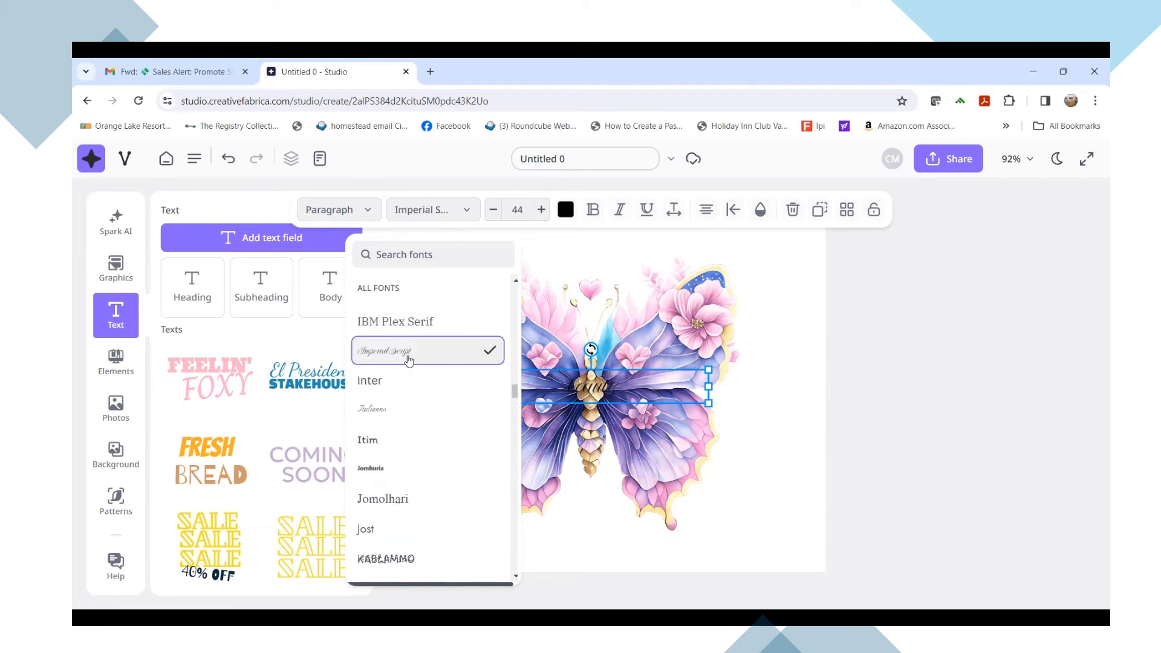
Recolour the word "beauty" with the solid light purple swatch and deselect the text
{"action": "left_click", "coordinate": [638, 392]}
{"action": "left_click_drag", "start_coordinate": [636, 387], "coordinate": [533, 398]}
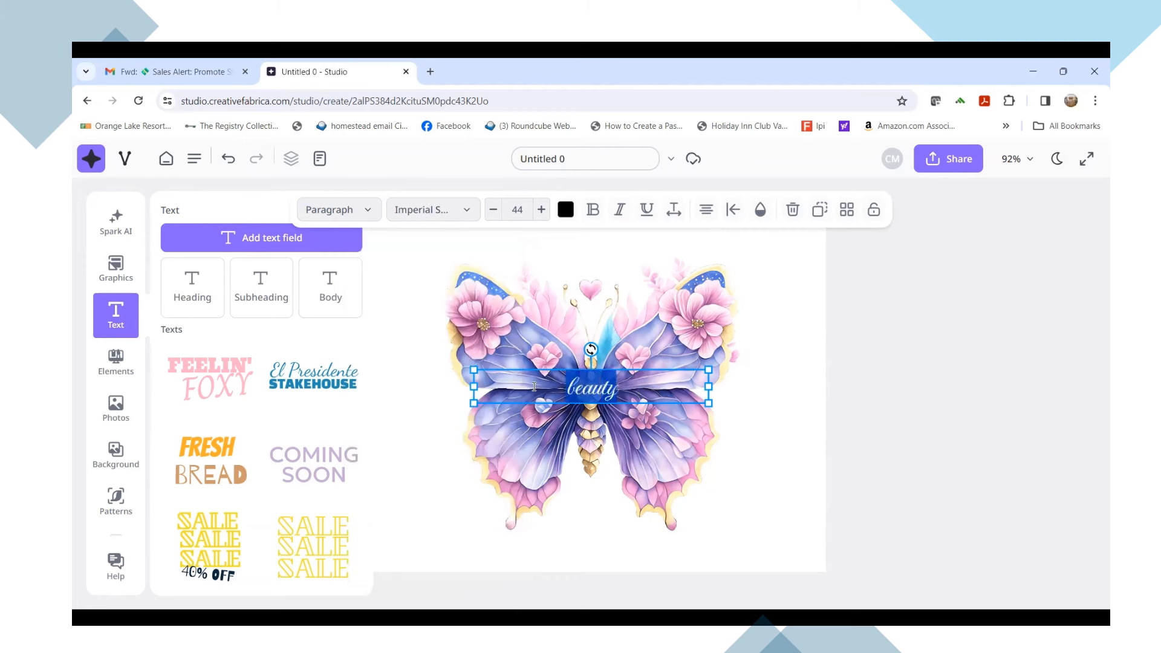
{"action": "left_click", "coordinate": [565, 209]}
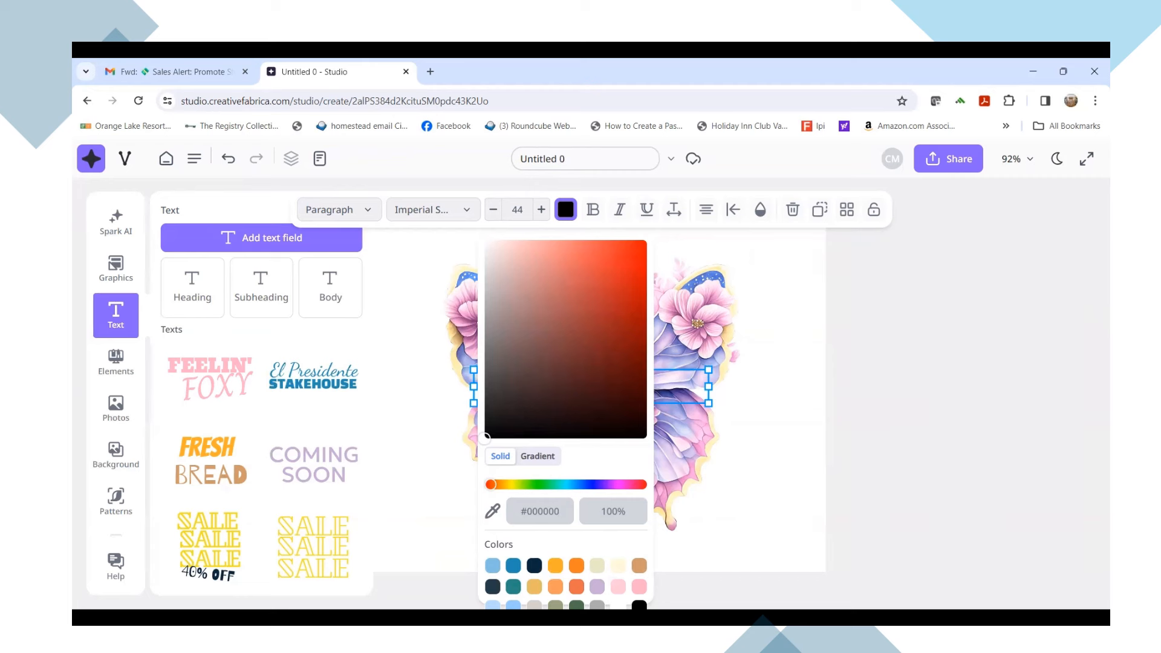
{"action": "left_click", "coordinate": [638, 604]}
{"action": "left_click", "coordinate": [597, 586]}
{"action": "left_click", "coordinate": [755, 464]}
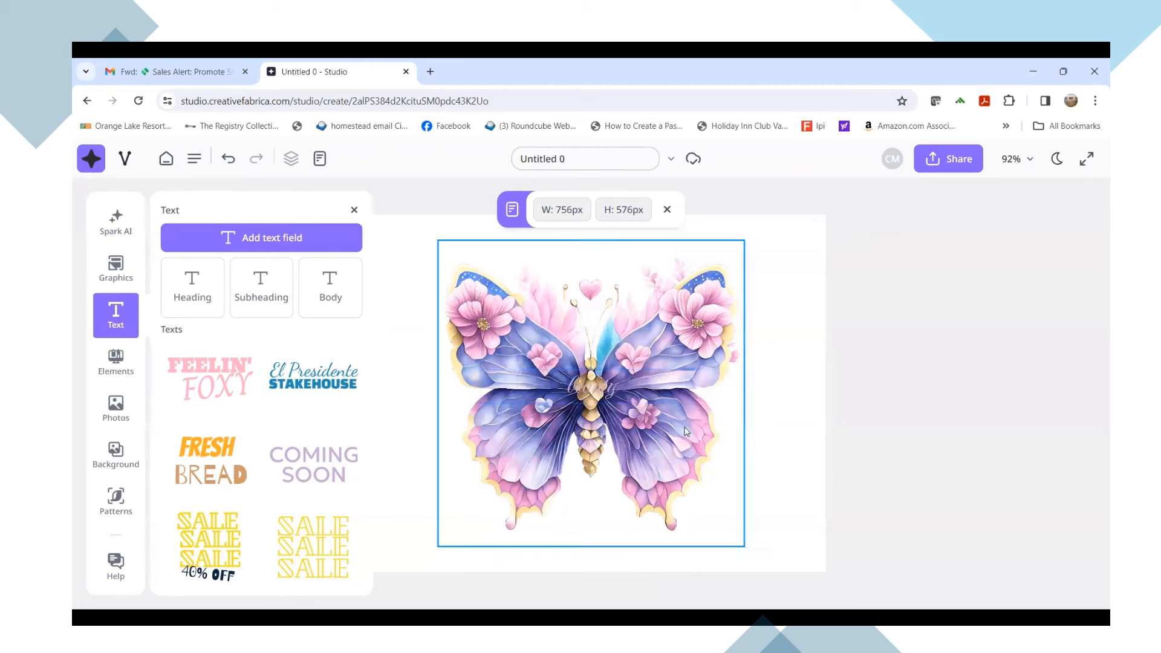
Increase the font size of the "beauty" text on the butterfly to 231
{"action": "left_click", "coordinate": [608, 397]}
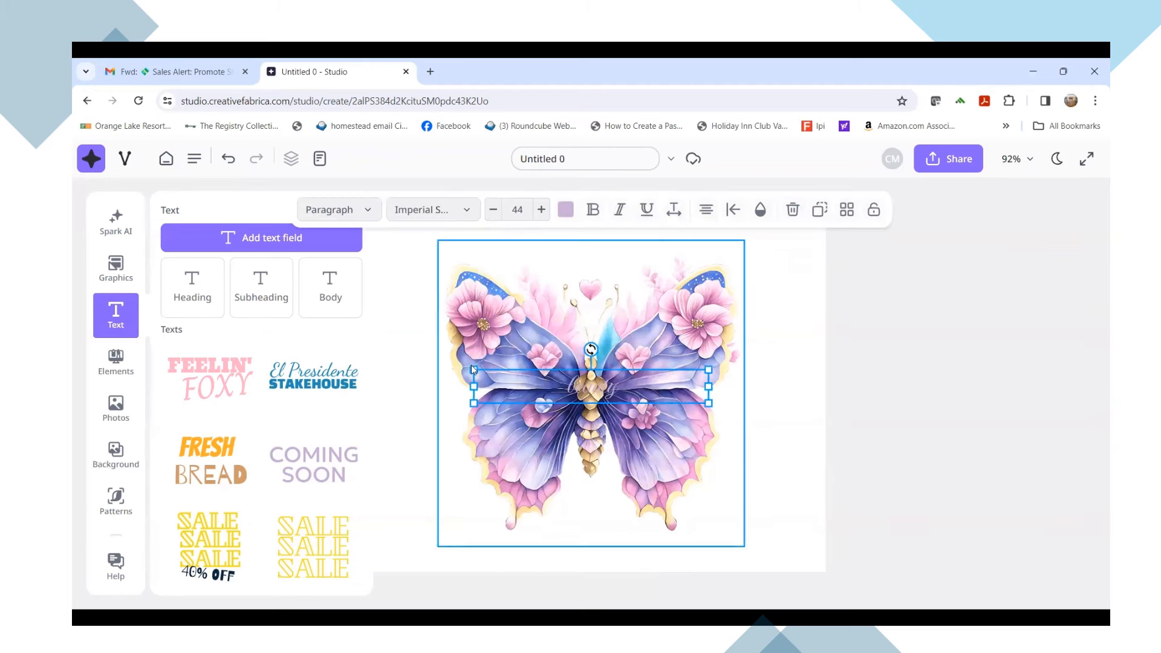
{"action": "left_click", "coordinate": [542, 211]}
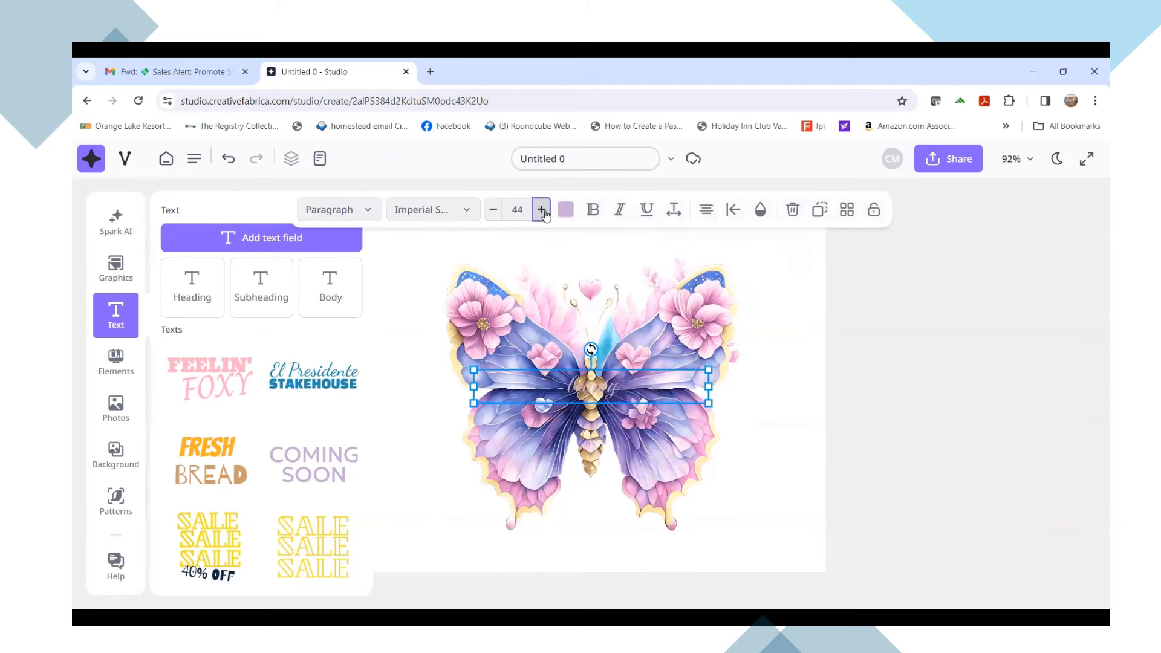
{"action": "left_click", "coordinate": [542, 212]}
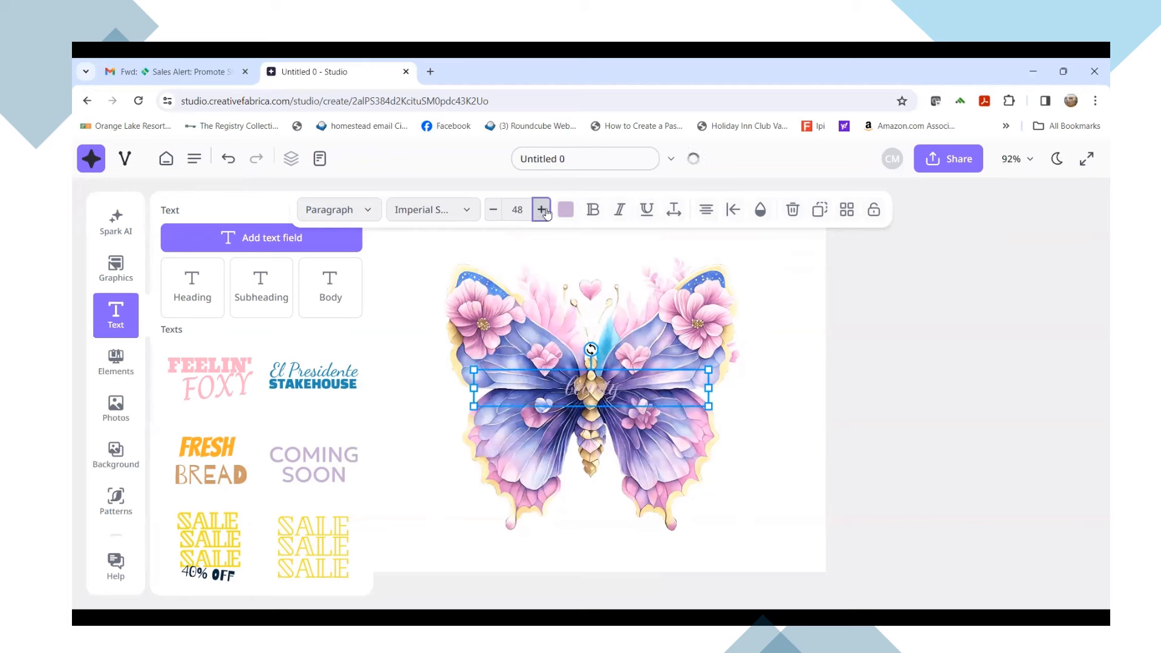
{"action": "left_click", "coordinate": [544, 210]}
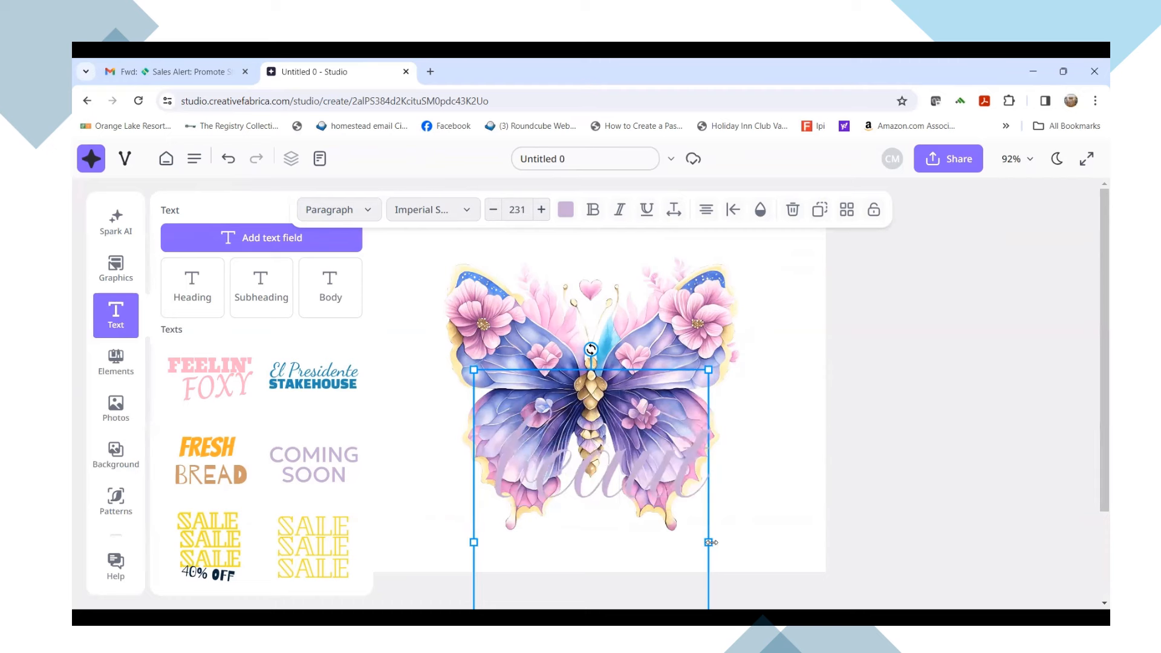
Widen the text box of "beauty" until the whole word fits on one line, and make the text bold
{"action": "left_click_drag", "start_coordinate": [710, 542], "coordinate": [840, 493]}
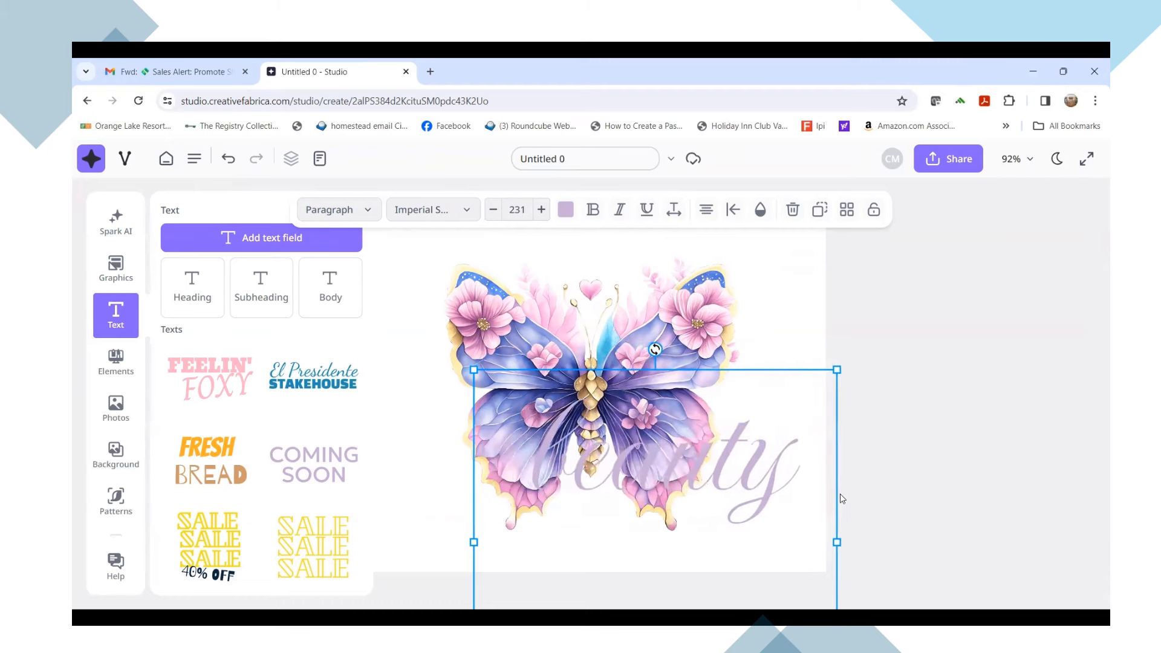
{"action": "left_click", "coordinate": [587, 212]}
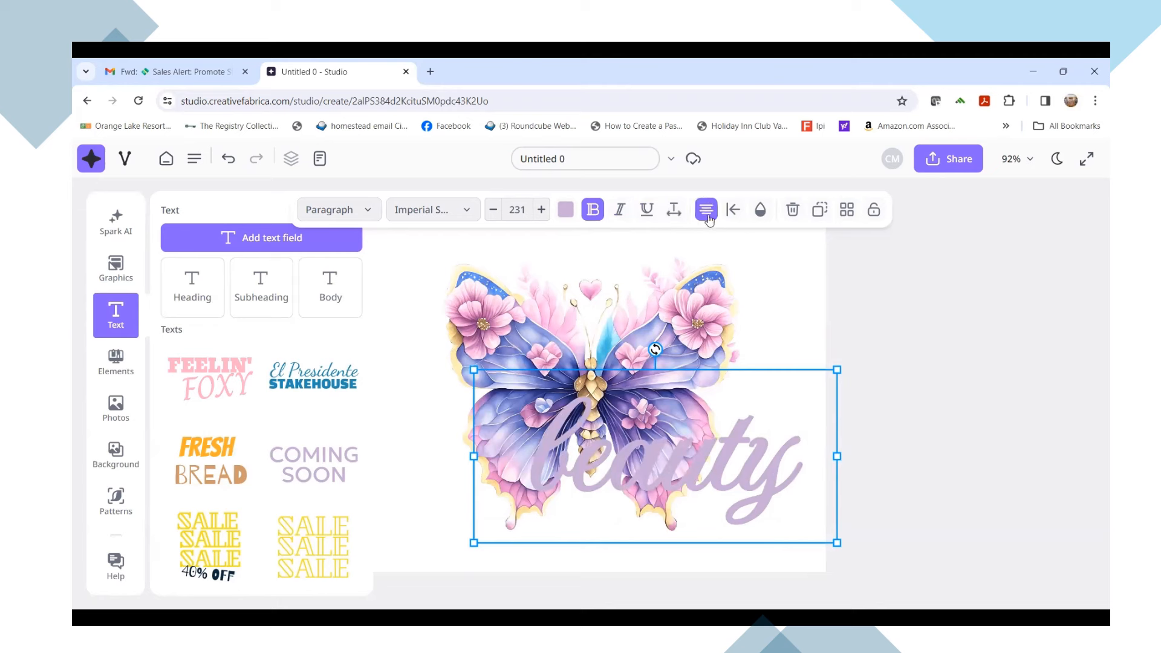
Set the letter spacing of "beauty" to -2 and move the word to the centre of the butterfly's lower wings
{"action": "left_click", "coordinate": [682, 220]}
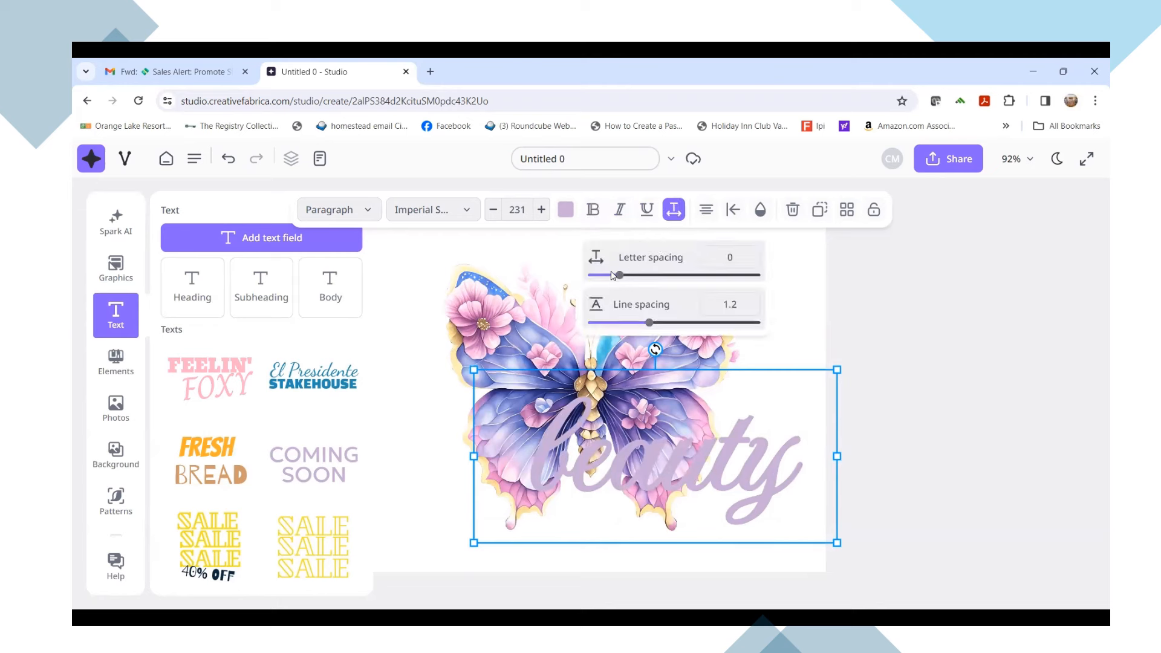
{"action": "mouse_move", "coordinate": [621, 277]}
{"action": "left_mouse_down"}
{"action": "mouse_move", "coordinate": [667, 276]}
{"action": "mouse_move", "coordinate": [599, 275]}
{"action": "mouse_move", "coordinate": [620, 276]}
{"action": "left_mouse_up"}
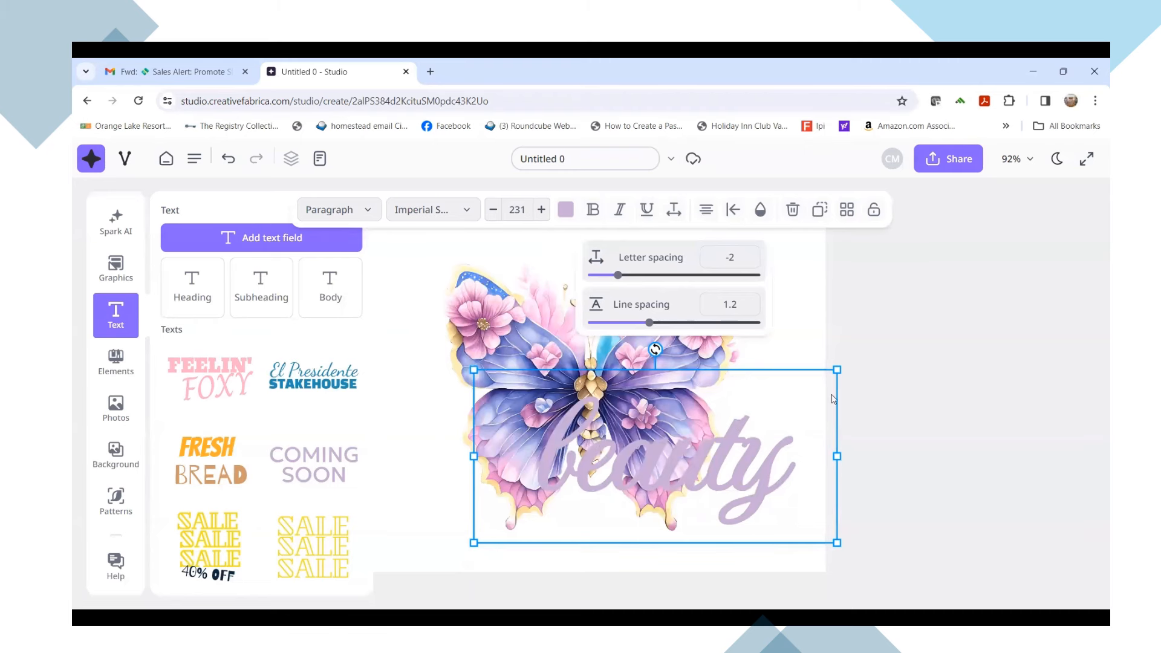
{"action": "double_click", "coordinate": [671, 460]}
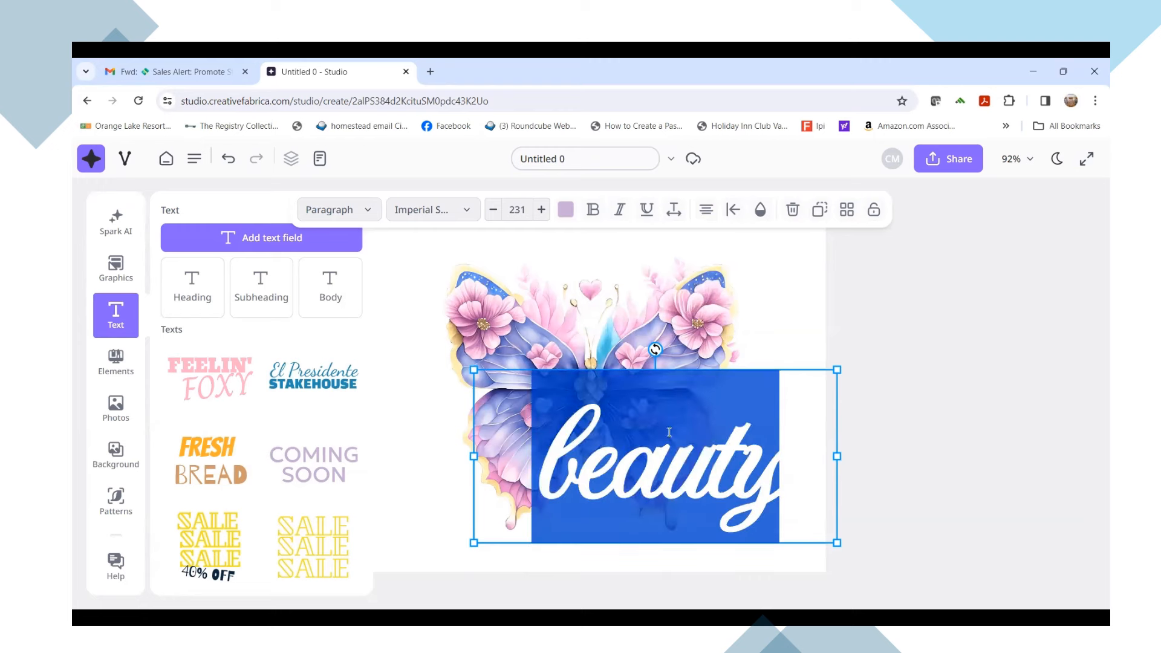
{"action": "left_click_drag", "start_coordinate": [622, 452], "coordinate": [548, 488]}
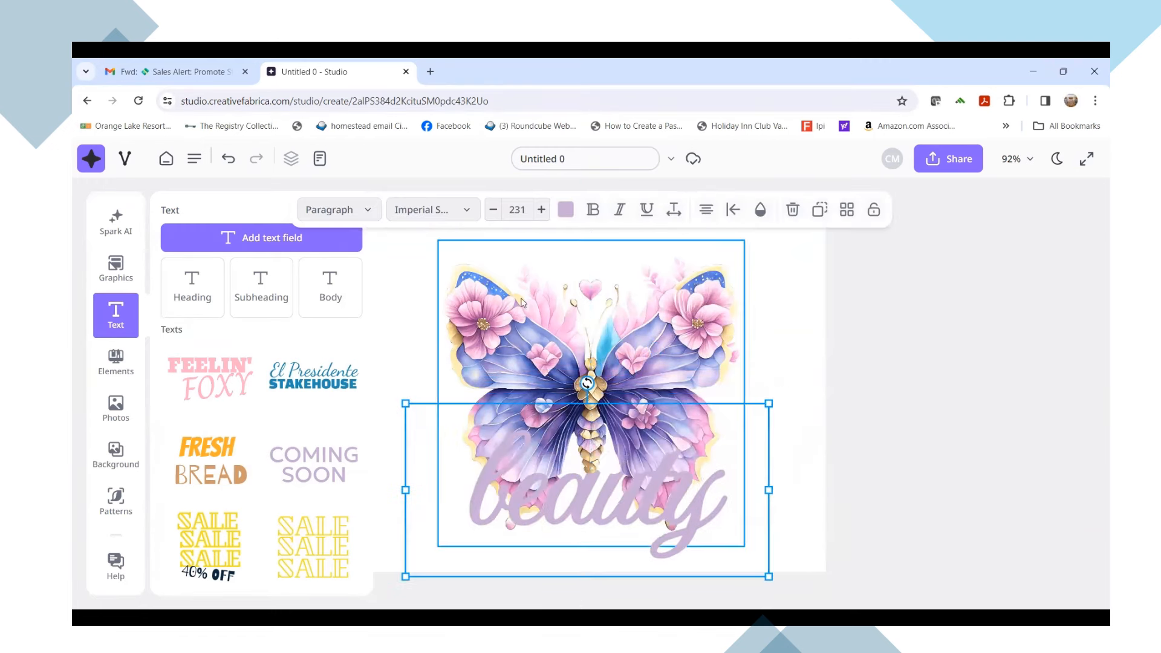
Try the solid blue swatch #2a93b1 on the word "beauty" and view it deselected
{"action": "left_click", "coordinate": [566, 211]}
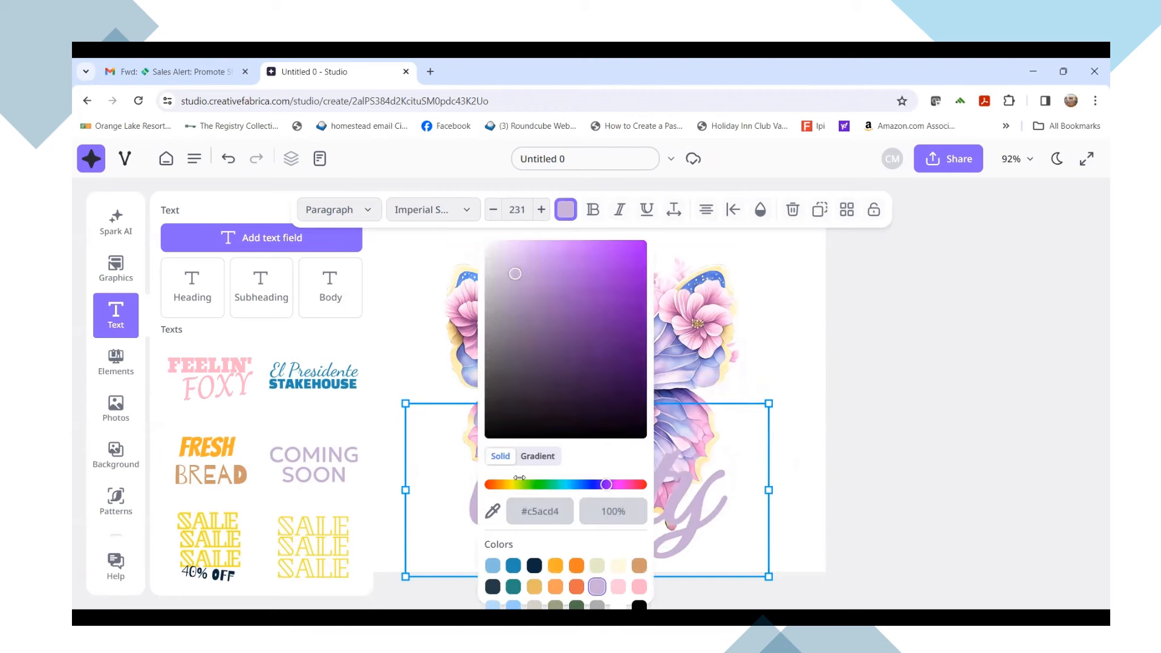
{"action": "left_click", "coordinate": [515, 569]}
{"action": "left_click", "coordinate": [760, 370]}
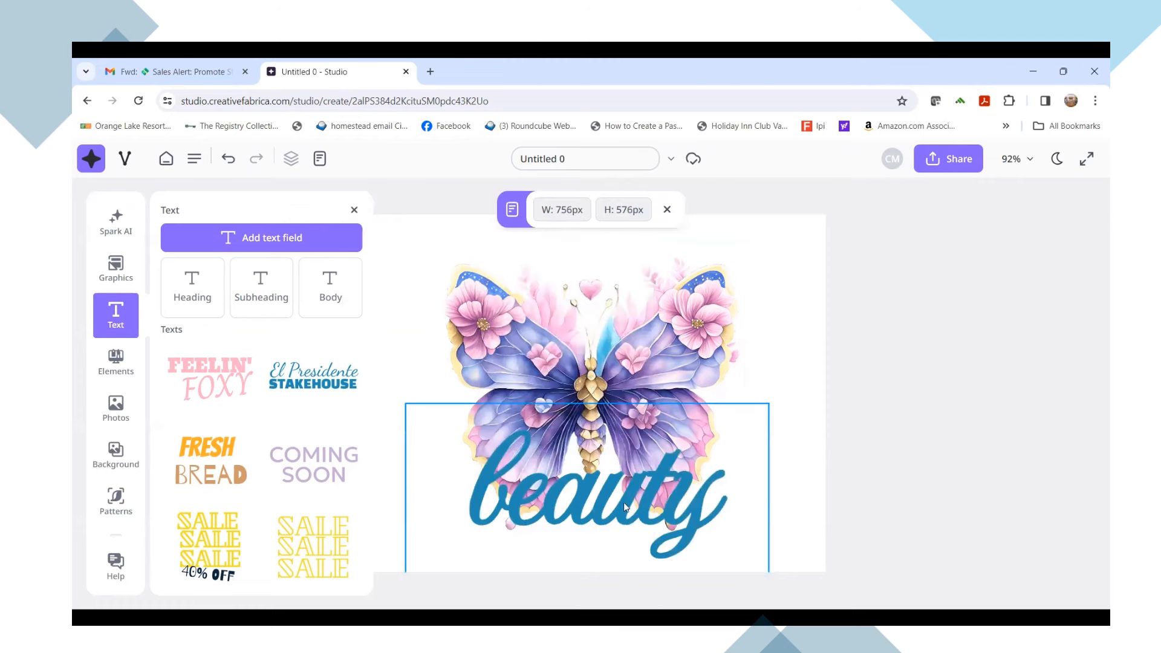
{"action": "left_click", "coordinate": [586, 535]}
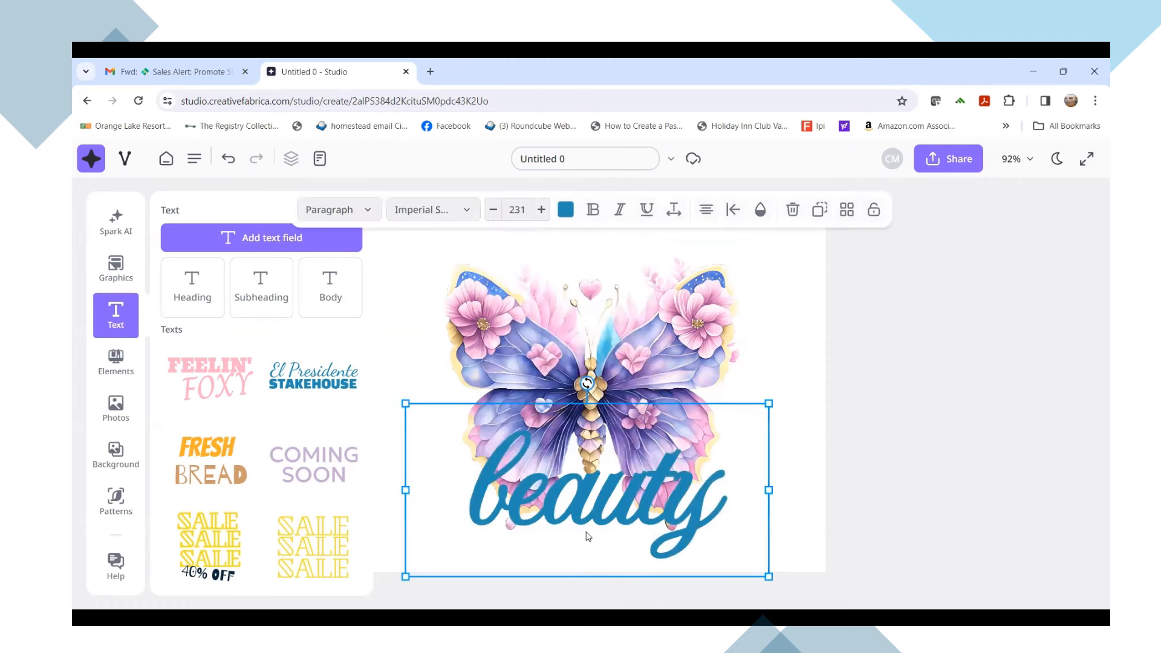
Return the word "beauty" to the solid light purple swatch and check it against the butterfly
{"action": "left_click", "coordinate": [566, 210]}
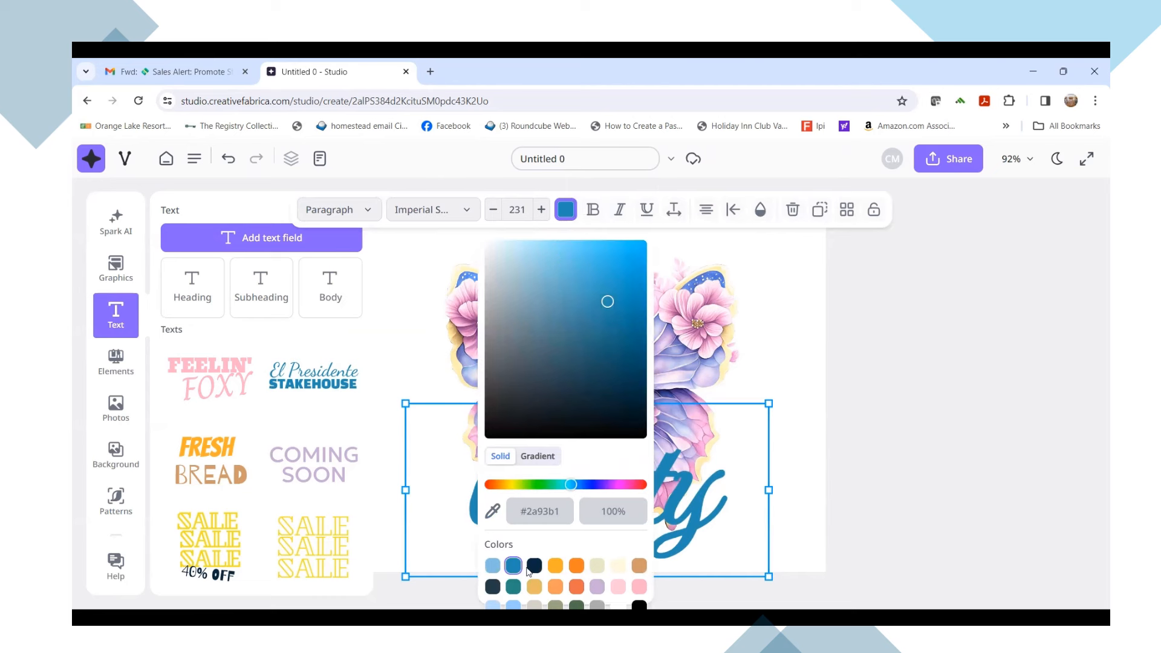
{"action": "left_click", "coordinate": [598, 586]}
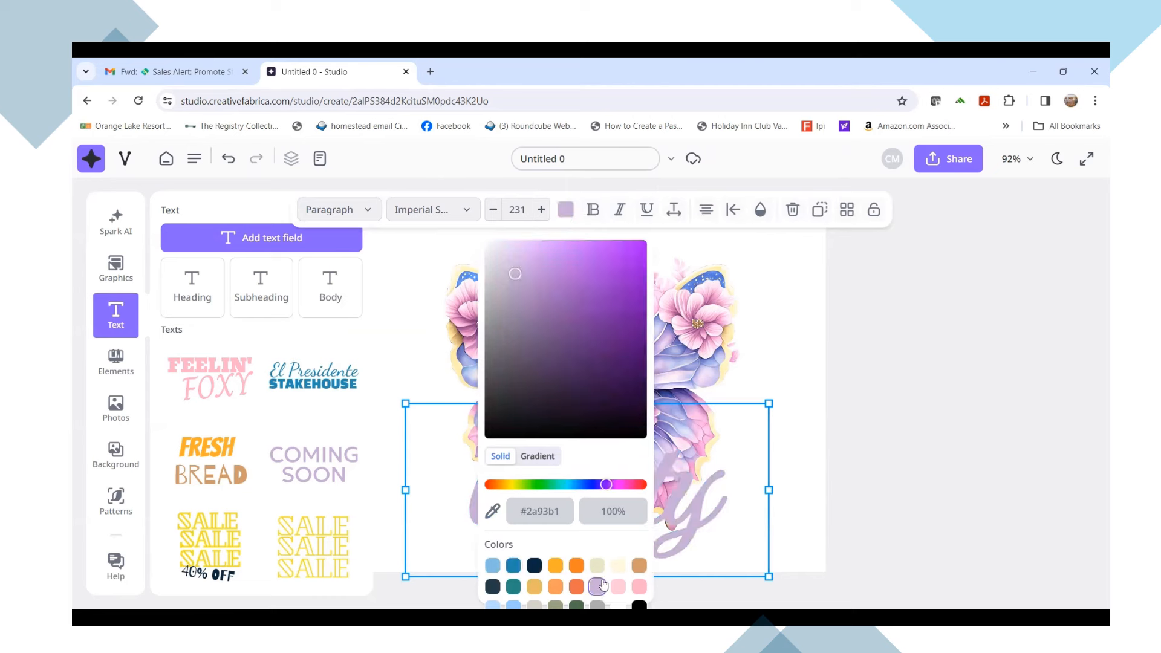
{"action": "left_click", "coordinate": [782, 374]}
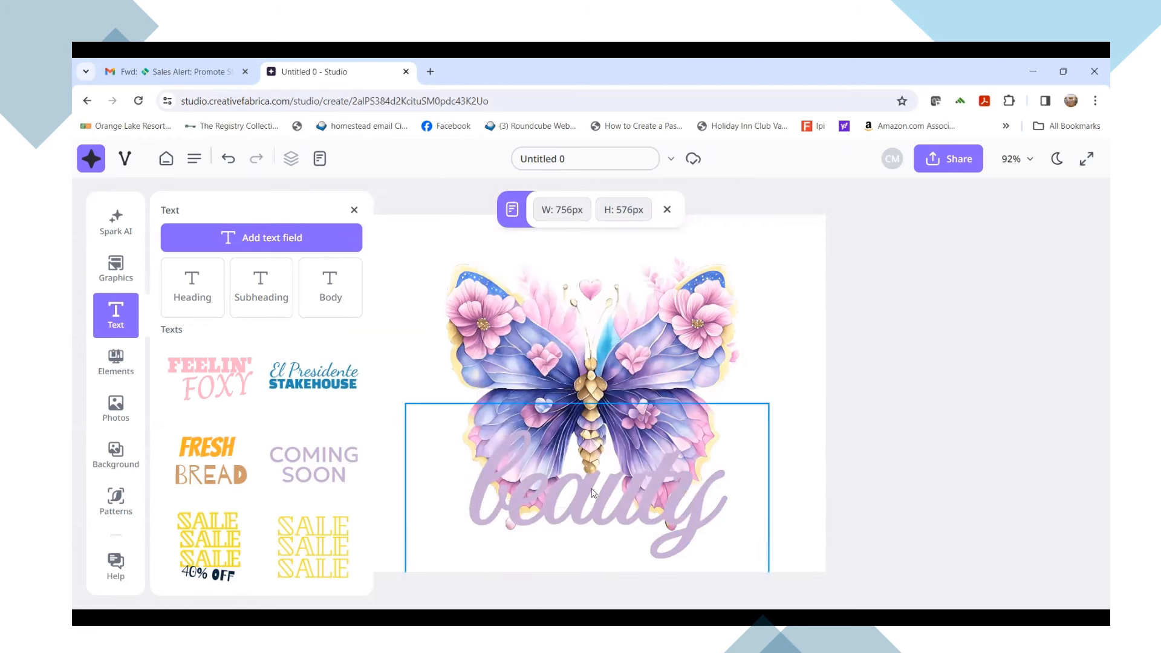
{"action": "left_click", "coordinate": [596, 541]}
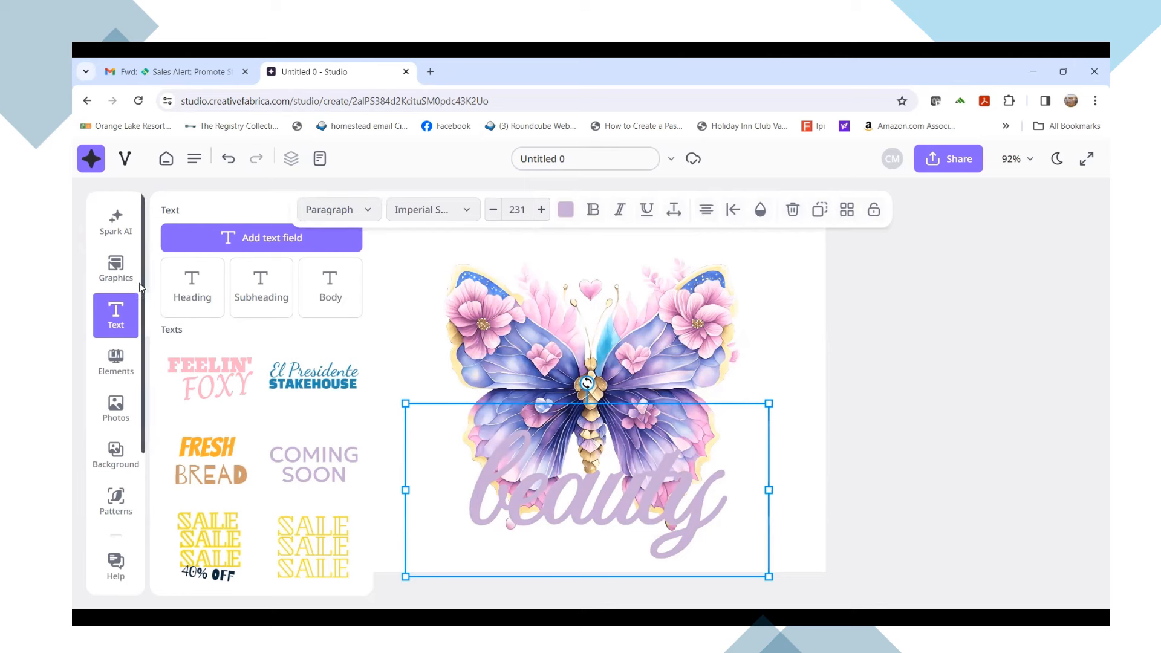
Try adding a Heading text field over the butterfly, and undo the addition
{"action": "scroll", "coordinate": [118, 381], "scroll_direction": "down", "scroll_amount": 2}
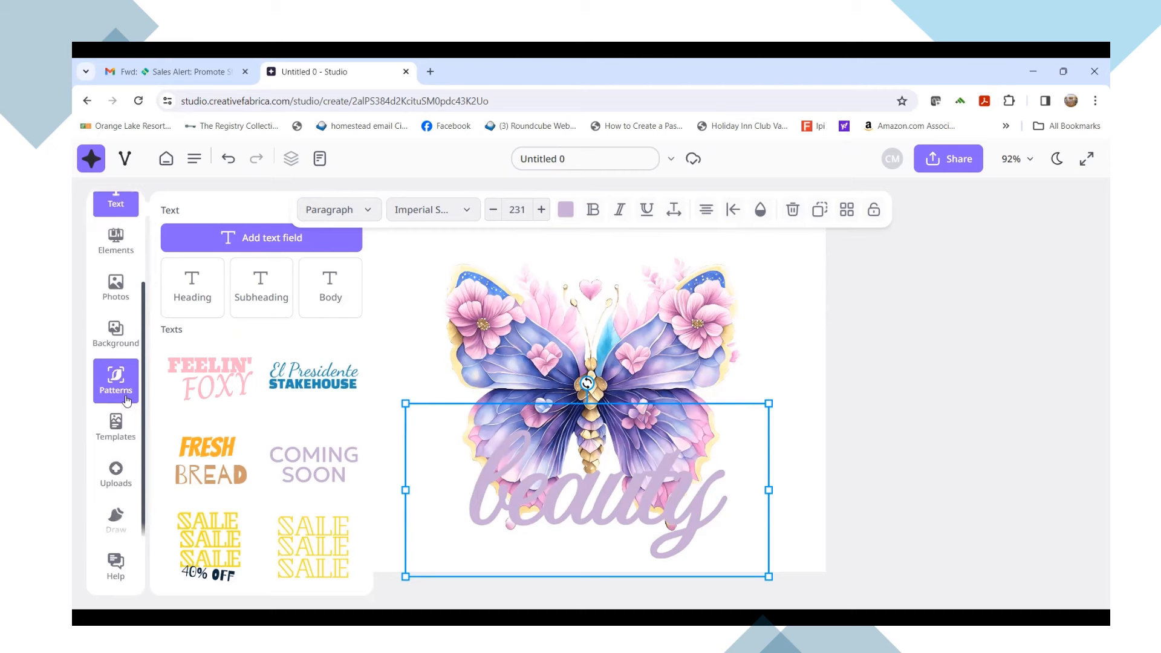
{"action": "scroll", "coordinate": [128, 272], "scroll_direction": "up", "scroll_amount": 2}
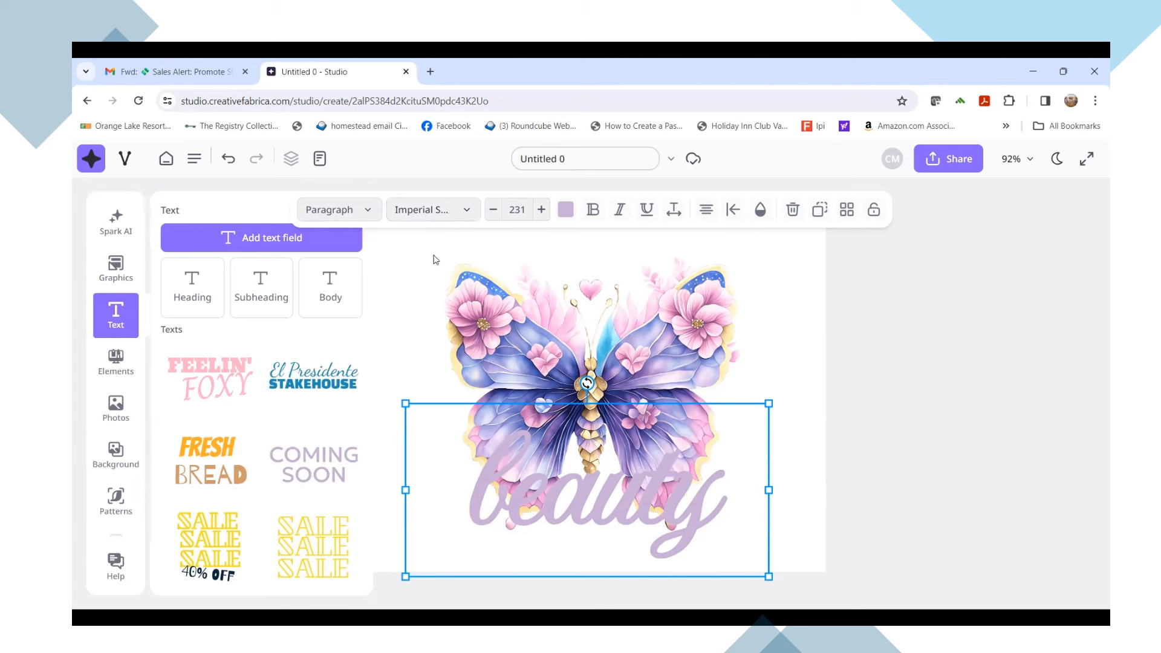
{"action": "left_click", "coordinate": [200, 295]}
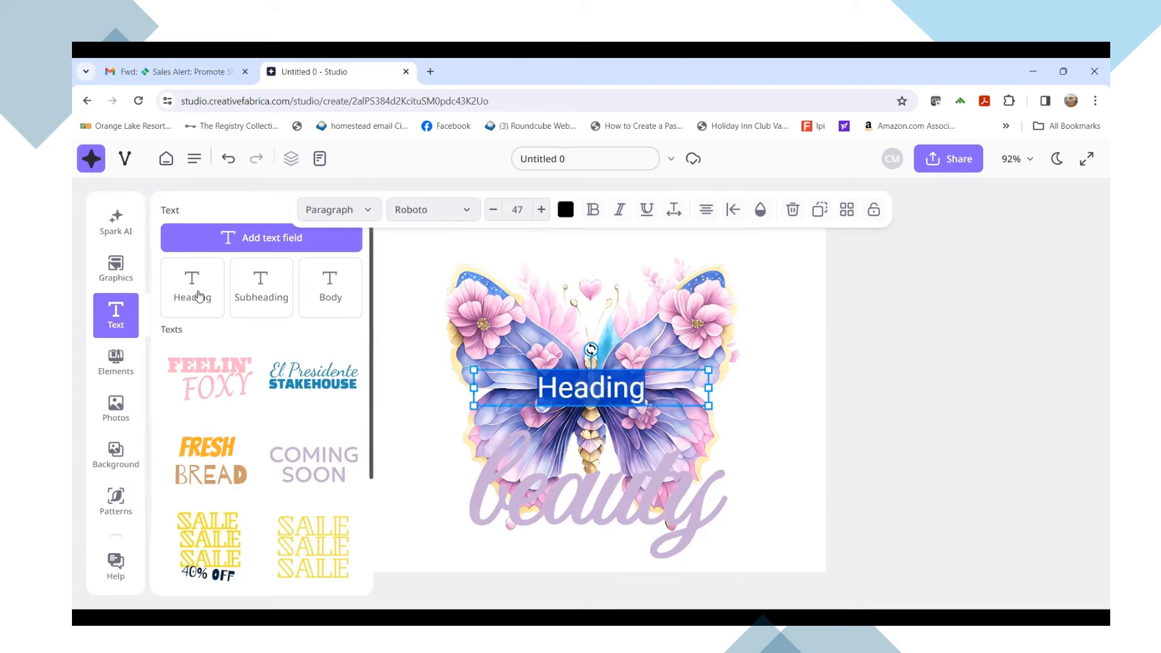
{"action": "left_click", "coordinate": [228, 160]}
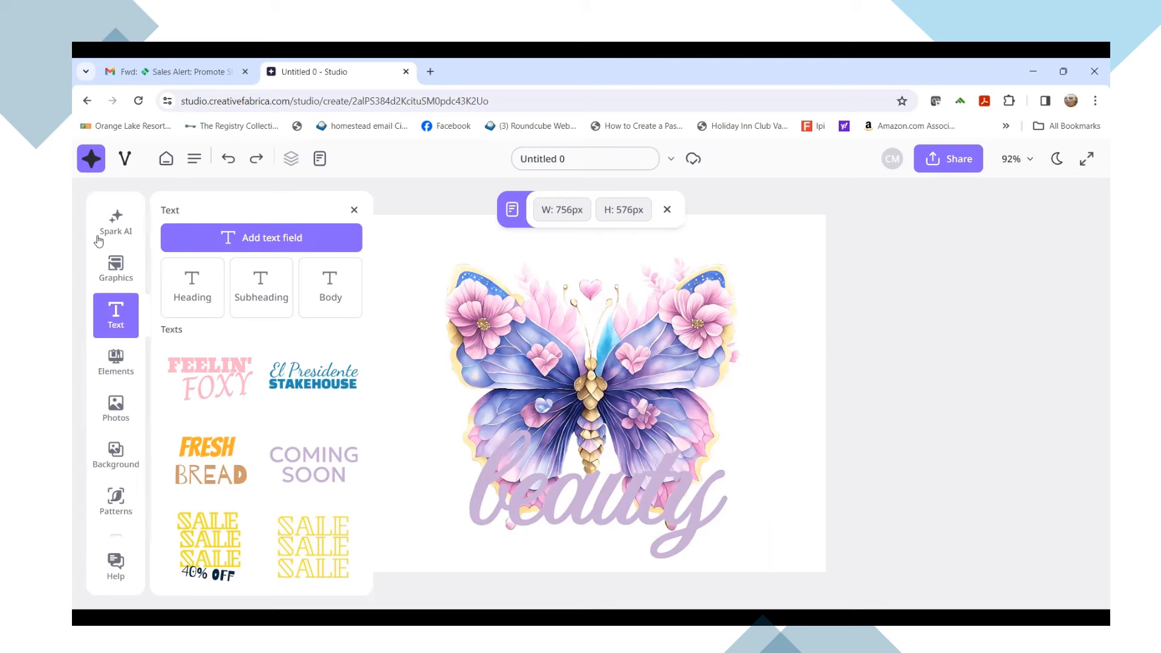
Open the library of backgrounds for the butterfly design
{"action": "scroll", "coordinate": [136, 399], "scroll_direction": "down", "scroll_amount": 1}
{"action": "scroll", "coordinate": [138, 405], "scroll_direction": "down", "scroll_amount": 1}
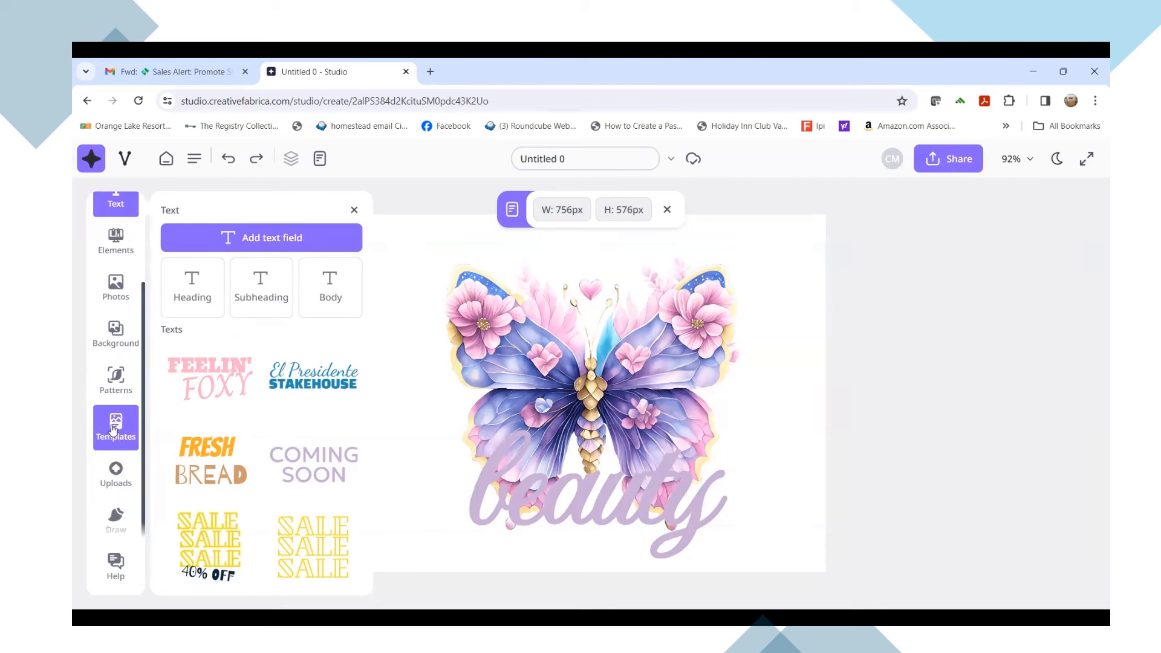
{"action": "left_click", "coordinate": [116, 348]}
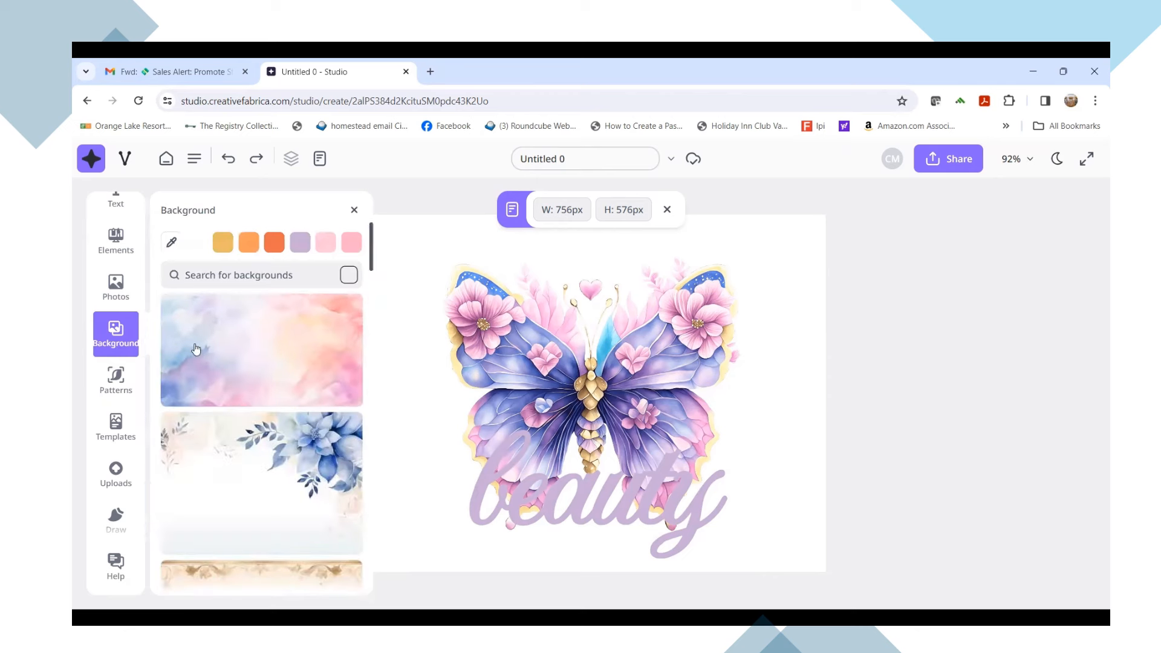
Try the blue and pink watercolour cloud background behind the butterfly, and undo it
{"action": "left_click", "coordinate": [211, 343]}
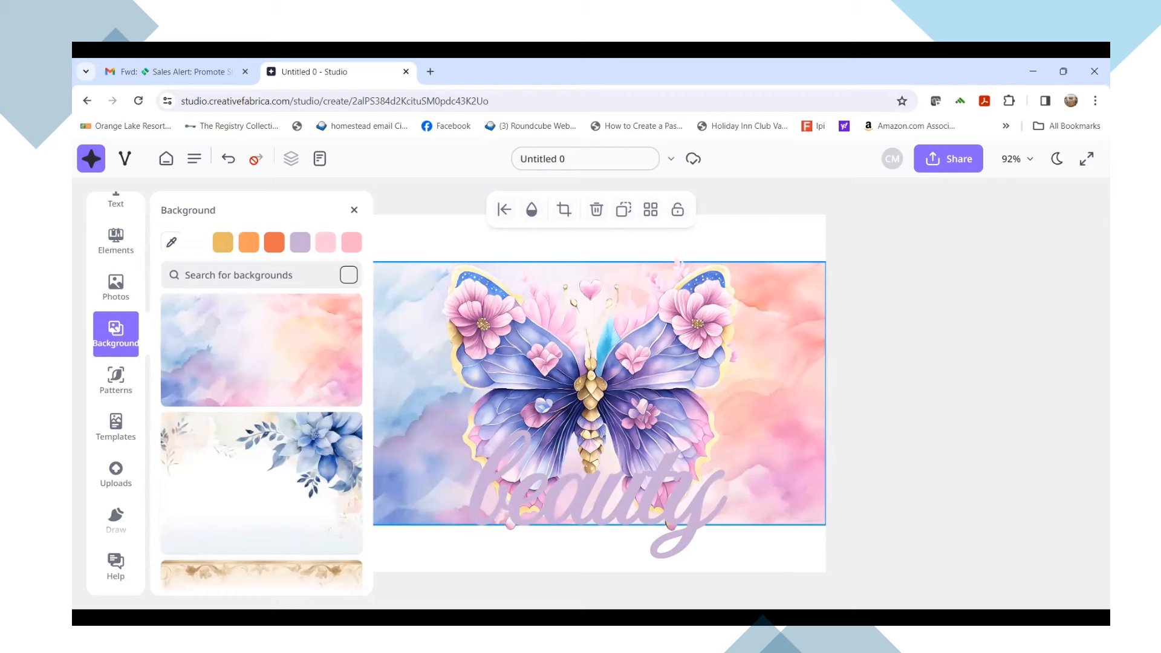
{"action": "left_click", "coordinate": [227, 169]}
{"action": "left_click", "coordinate": [228, 172]}
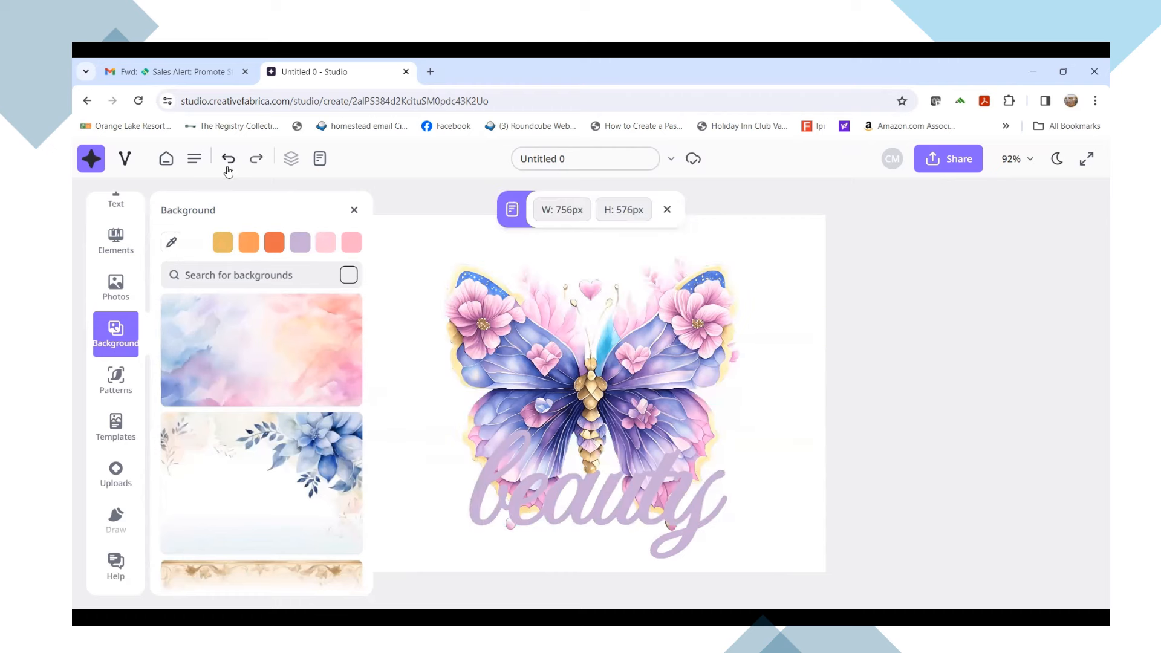
Browse further backgrounds, try the wavy beige sand texture behind the butterfly, and undo it
{"action": "scroll", "coordinate": [202, 403], "scroll_direction": "down", "scroll_amount": 5}
{"action": "scroll", "coordinate": [250, 411], "scroll_direction": "down", "scroll_amount": 8}
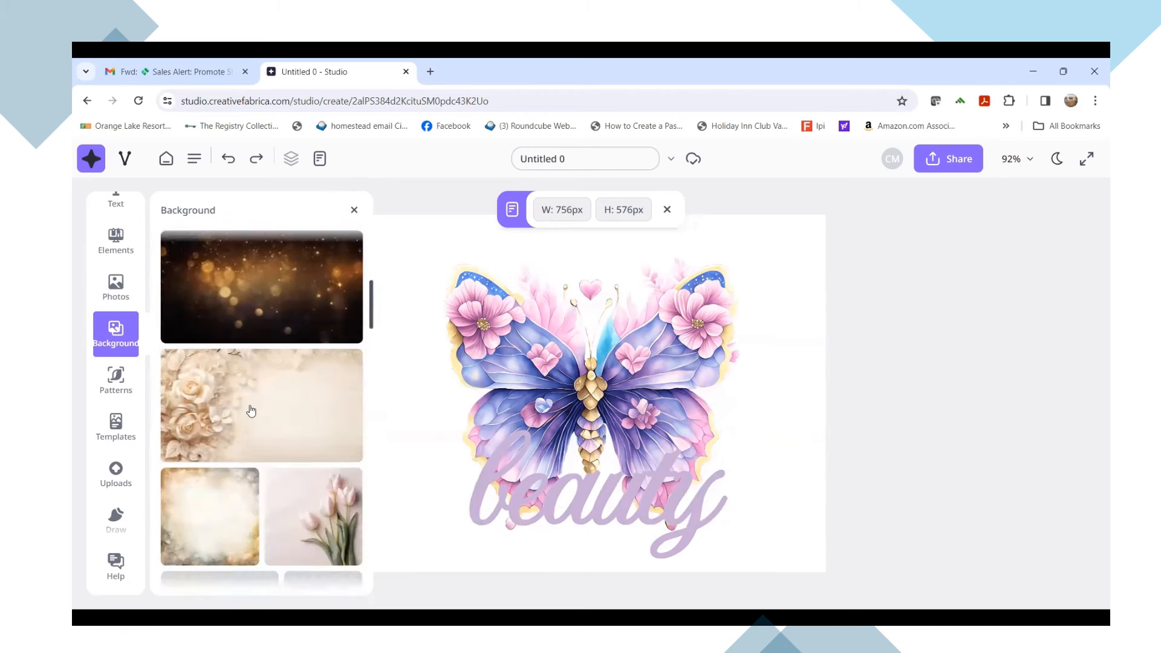
{"action": "scroll", "coordinate": [249, 403], "scroll_direction": "down", "scroll_amount": 10}
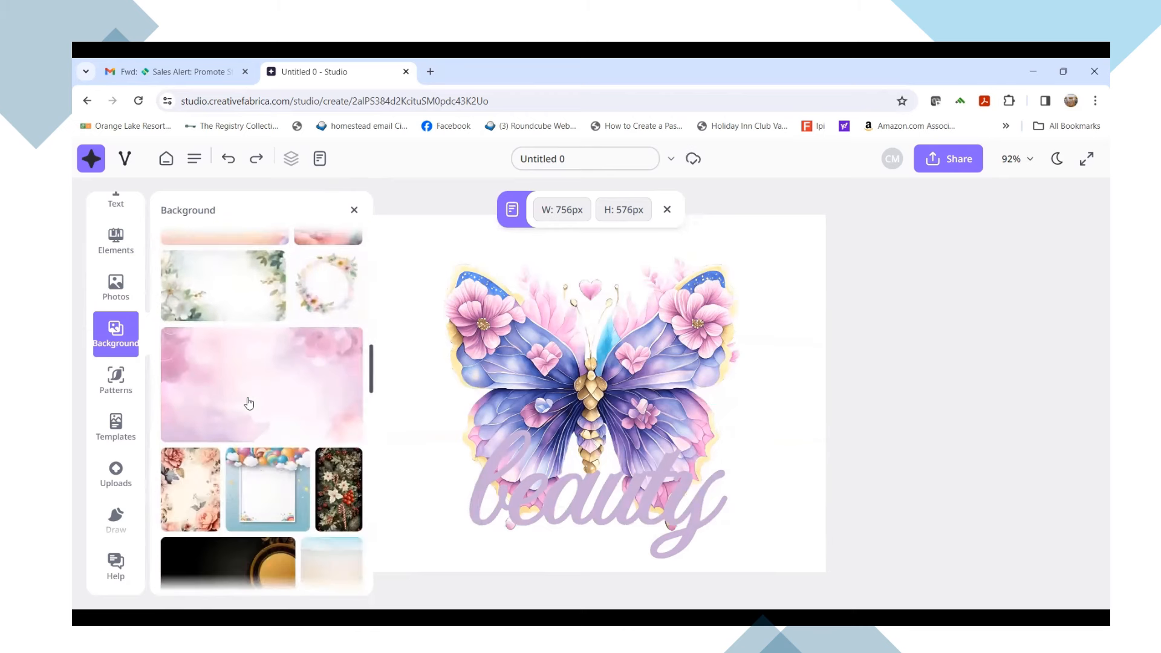
{"action": "scroll", "coordinate": [247, 402], "scroll_direction": "down", "scroll_amount": 10}
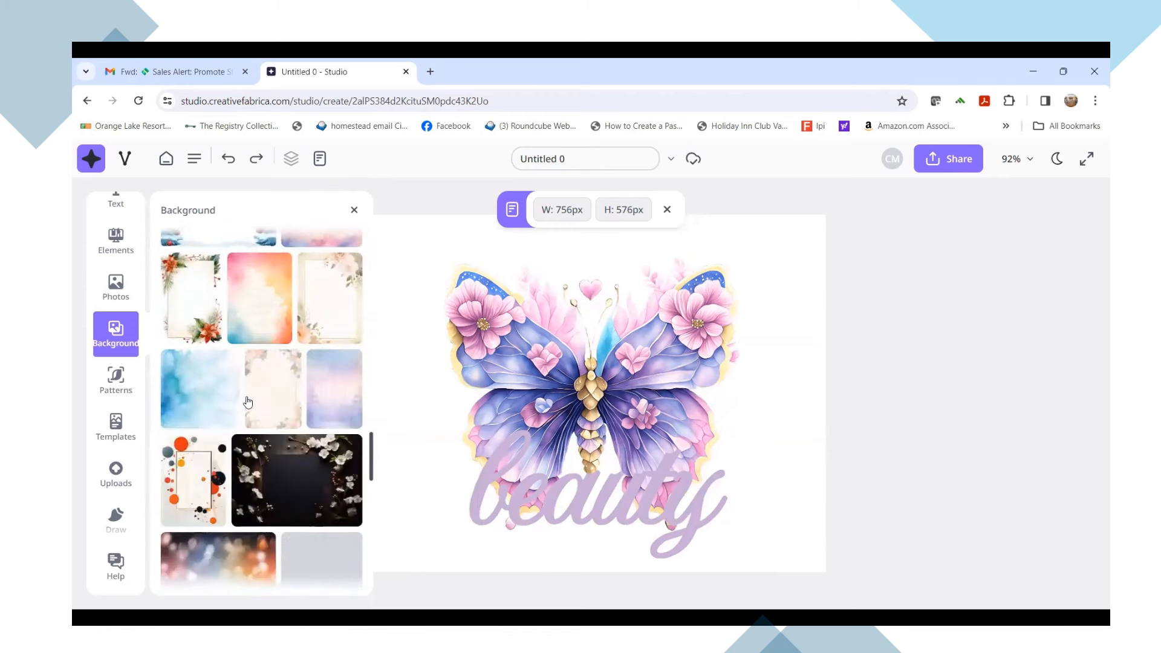
{"action": "scroll", "coordinate": [246, 392], "scroll_direction": "down", "scroll_amount": 5}
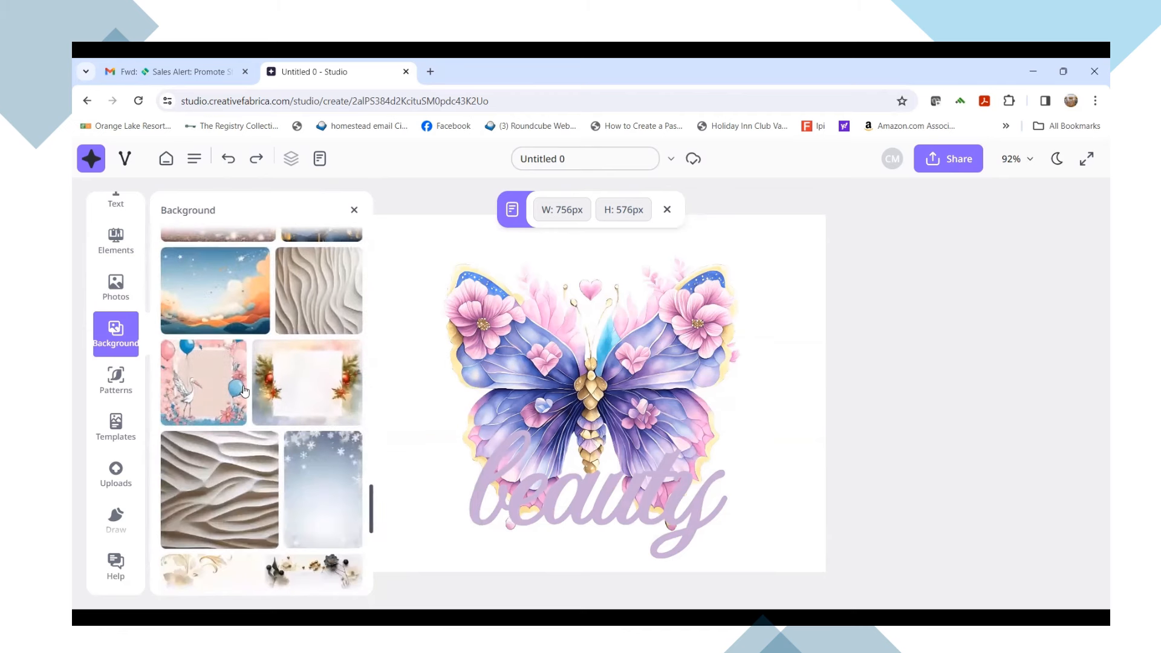
{"action": "left_click", "coordinate": [245, 388]}
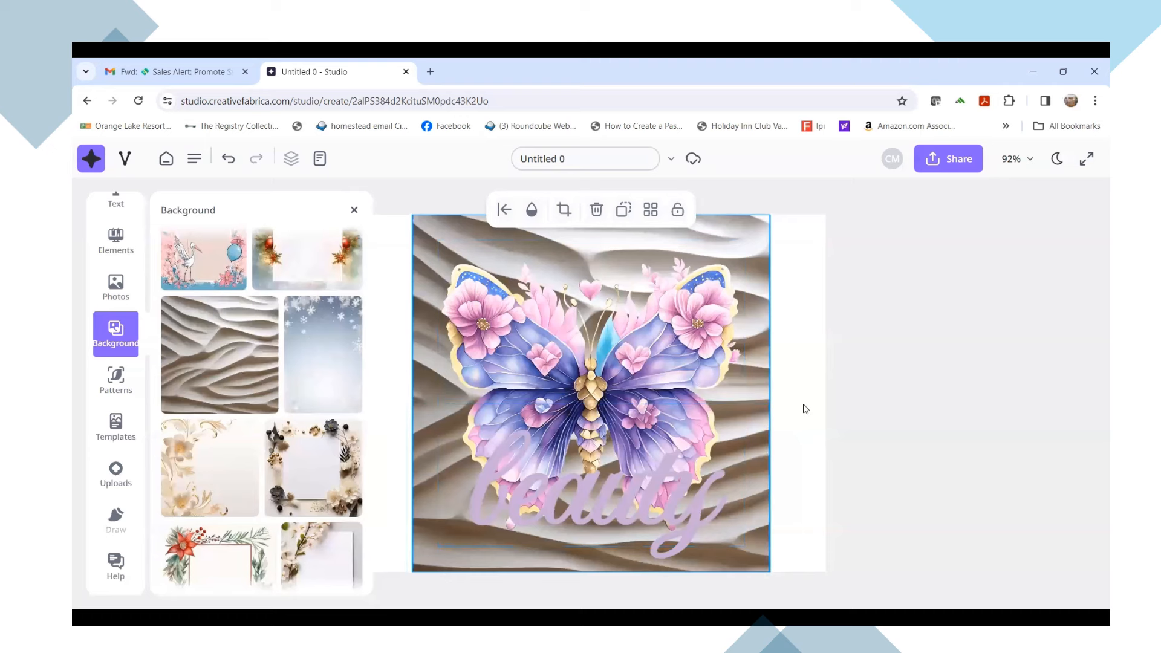
{"action": "left_click", "coordinate": [763, 434]}
{"action": "left_click", "coordinate": [767, 404]}
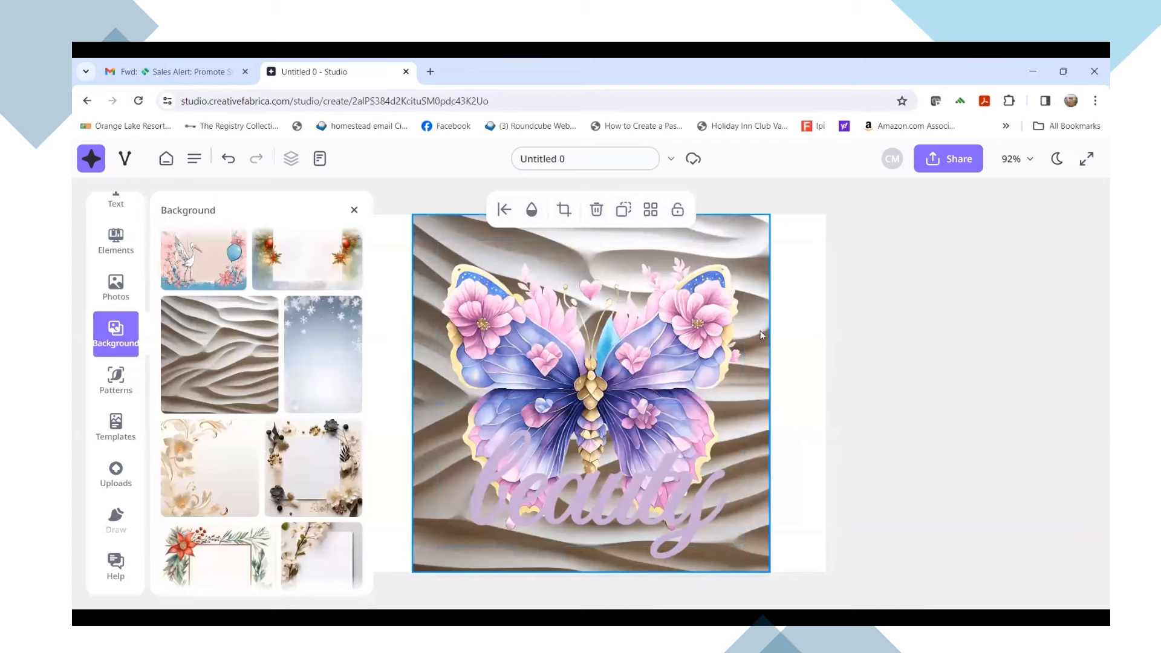
{"action": "left_click", "coordinate": [764, 430]}
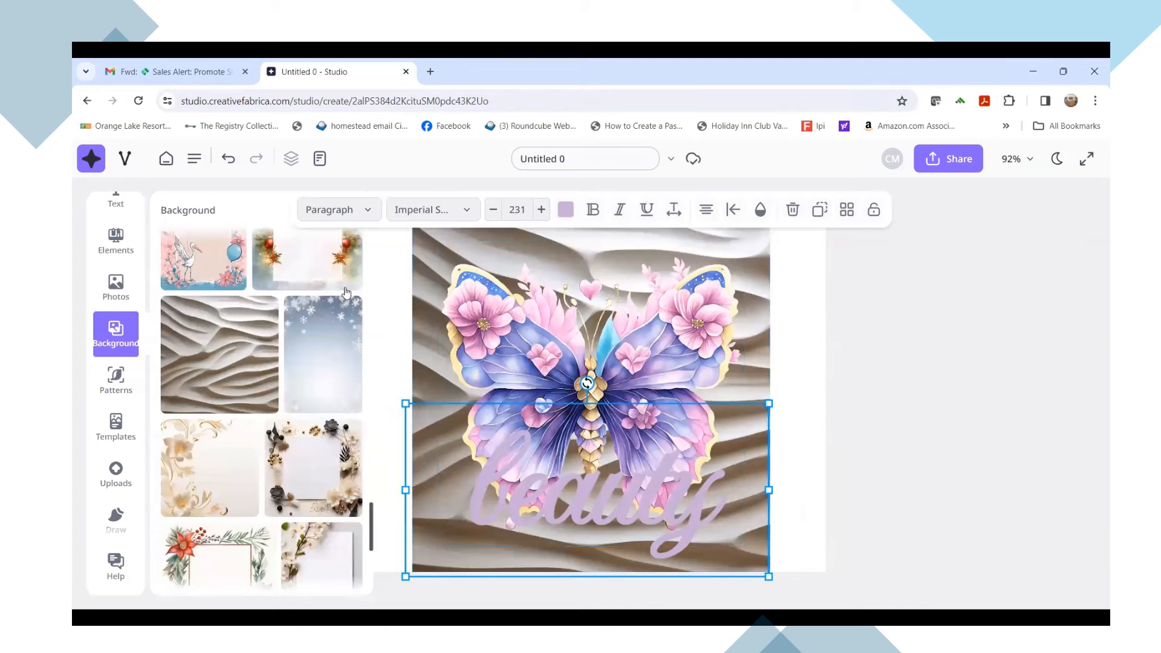
{"action": "left_click", "coordinate": [228, 159]}
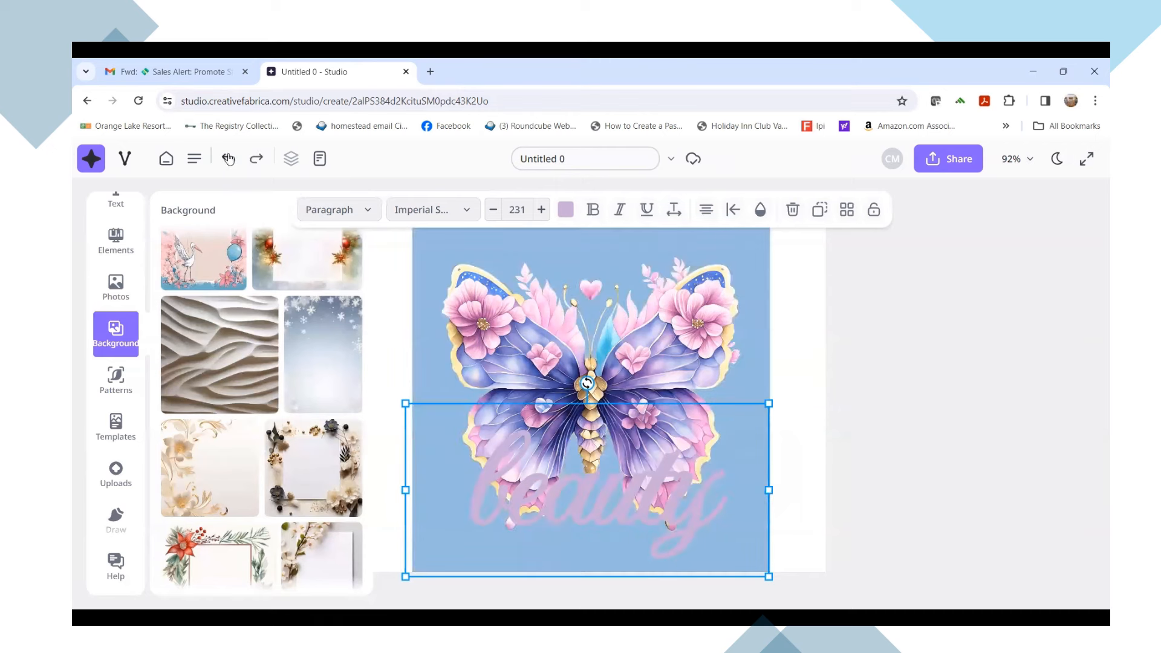
{"action": "left_click", "coordinate": [228, 158]}
Apply the plain beige vintage paper background behind the butterfly and deselect it
{"action": "scroll", "coordinate": [240, 390], "scroll_direction": "down", "scroll_amount": 5}
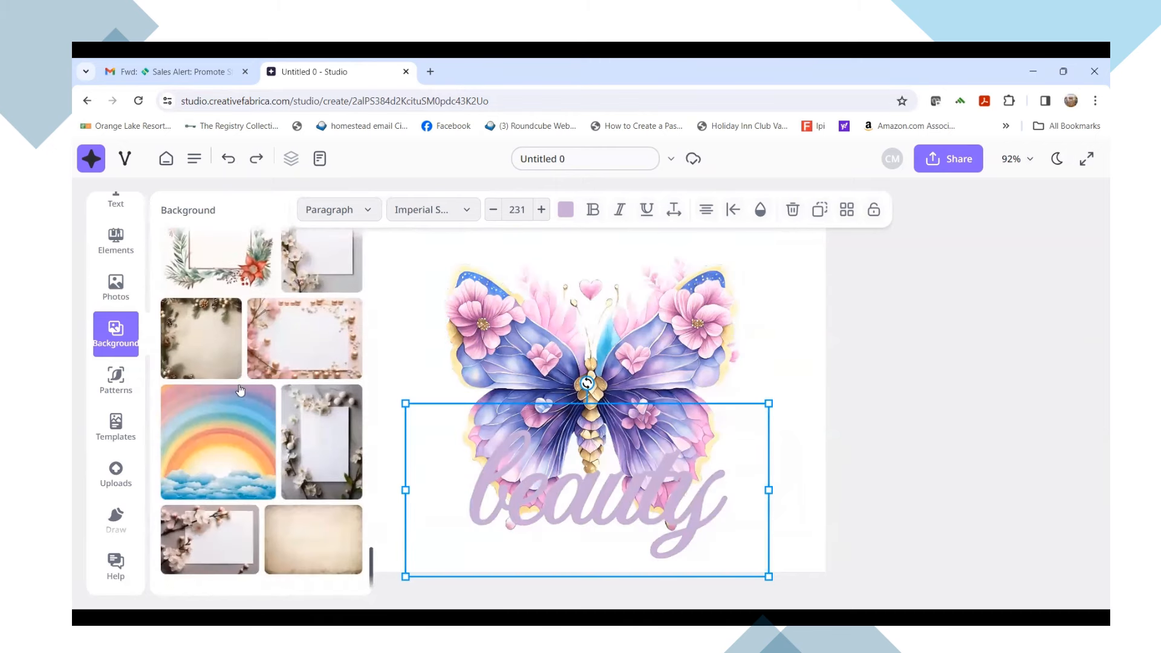
{"action": "scroll", "coordinate": [240, 390], "scroll_direction": "down", "scroll_amount": 6}
{"action": "left_click", "coordinate": [244, 370]}
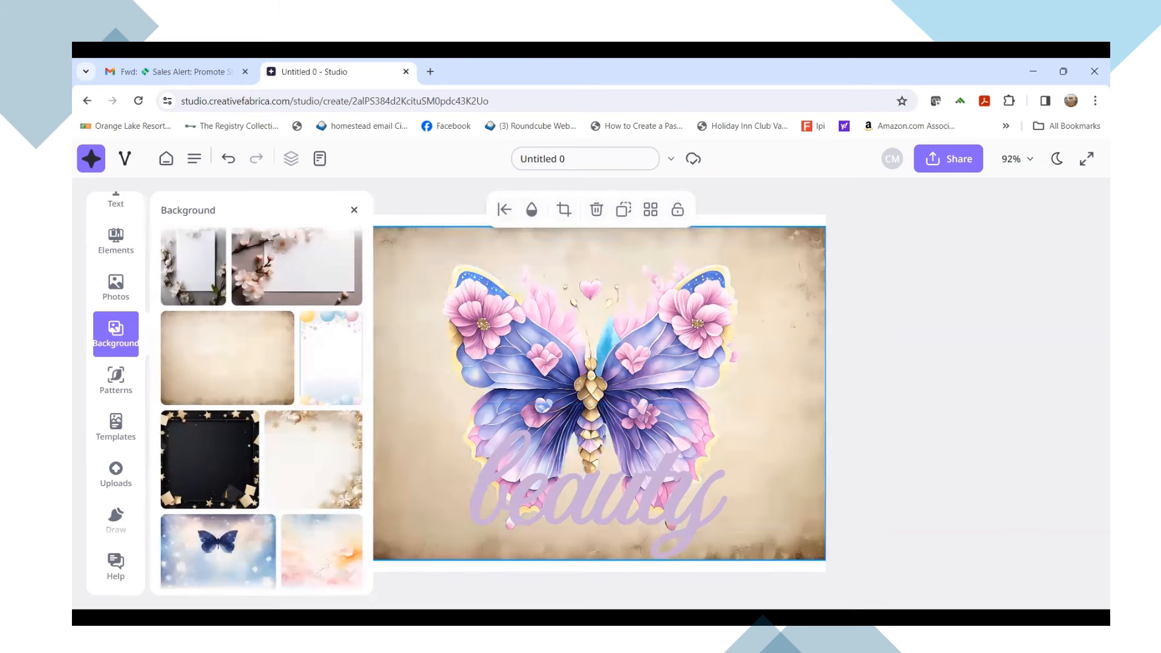
{"action": "left_click", "coordinate": [875, 393]}
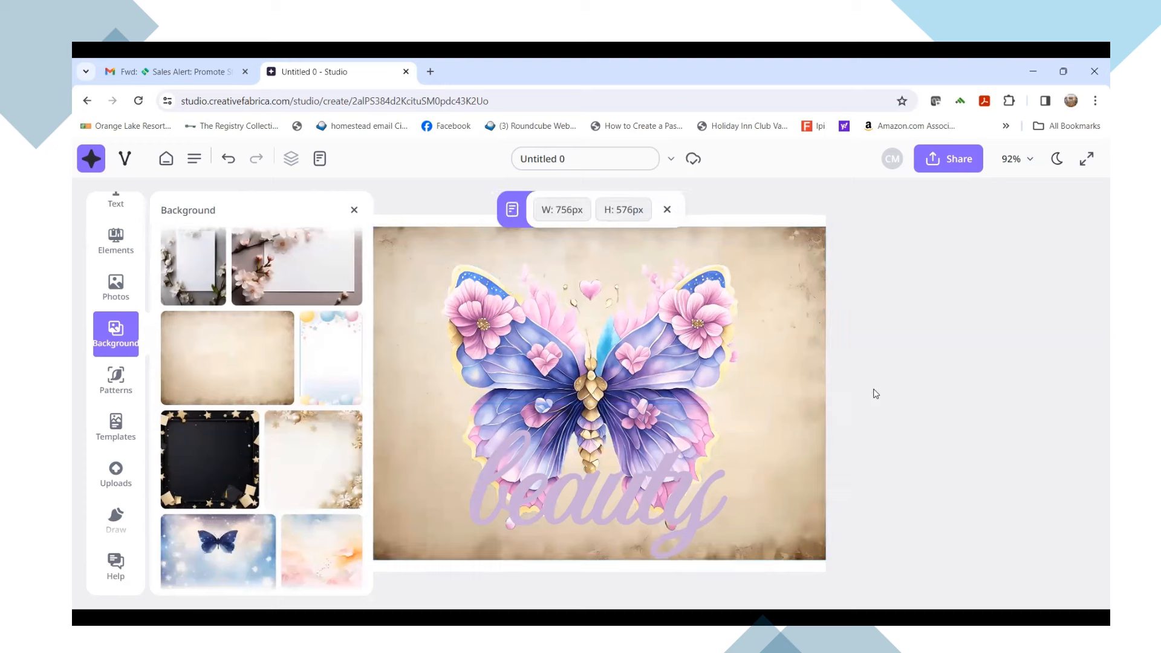
Move the word "beauty" slightly up and to the left on the butterfly's lower wings, and deselect it
{"action": "left_click", "coordinate": [585, 501]}
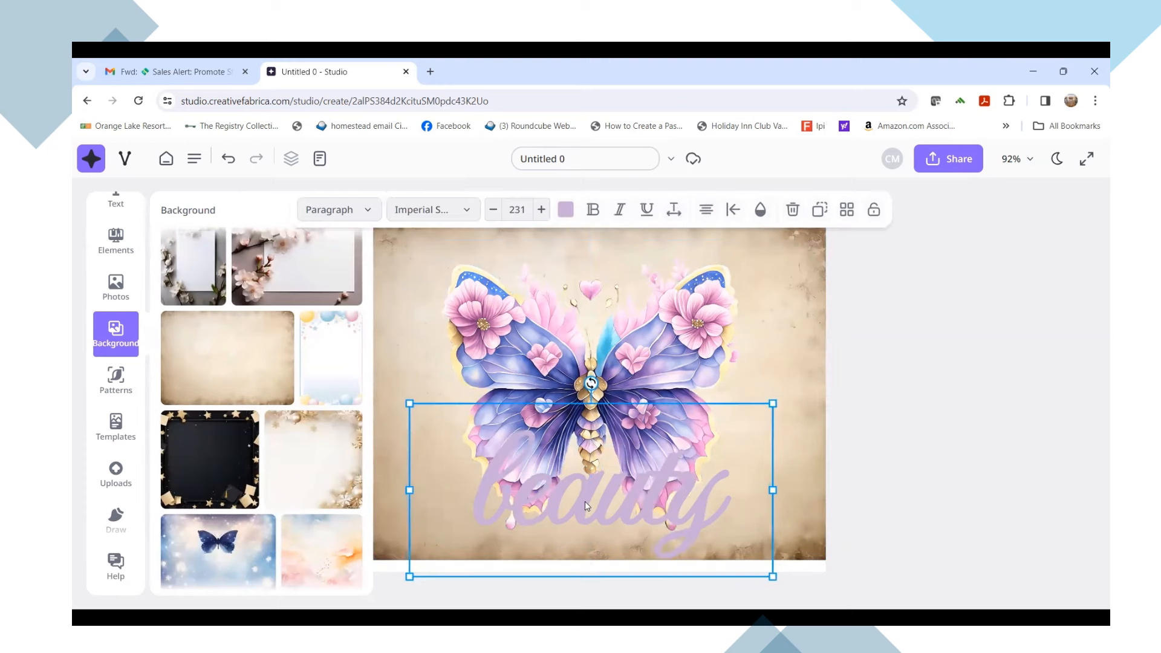
{"action": "left_click_drag", "start_coordinate": [585, 499], "coordinate": [562, 515]}
{"action": "left_click_drag", "start_coordinate": [576, 494], "coordinate": [572, 495]}
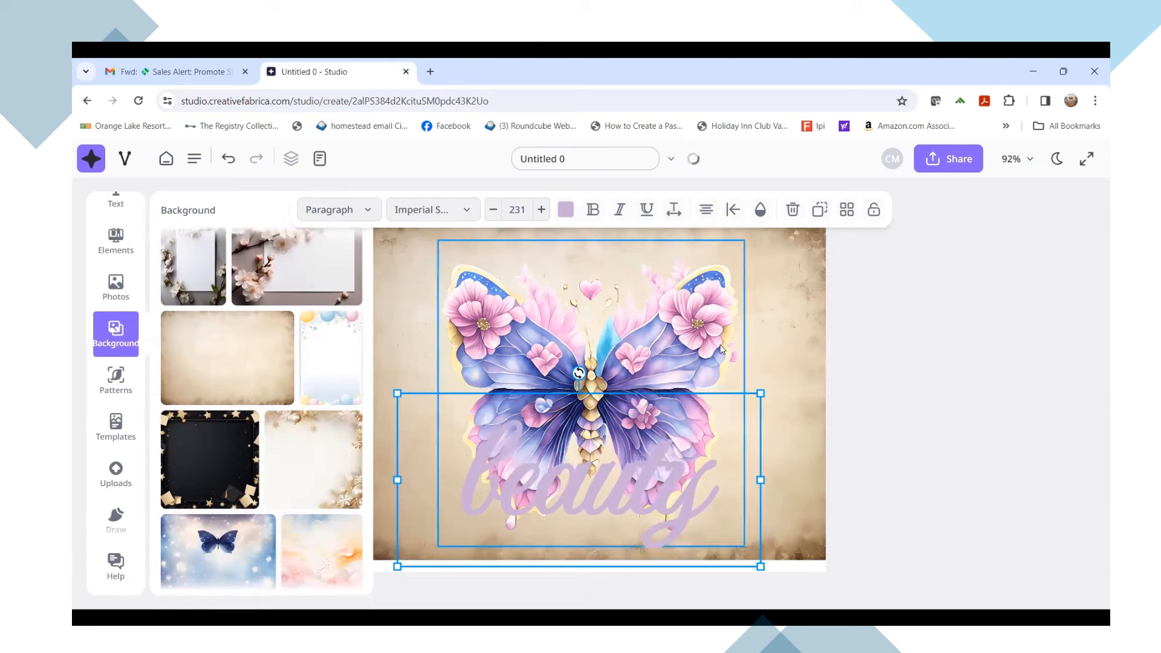
{"action": "left_click", "coordinate": [948, 333]}
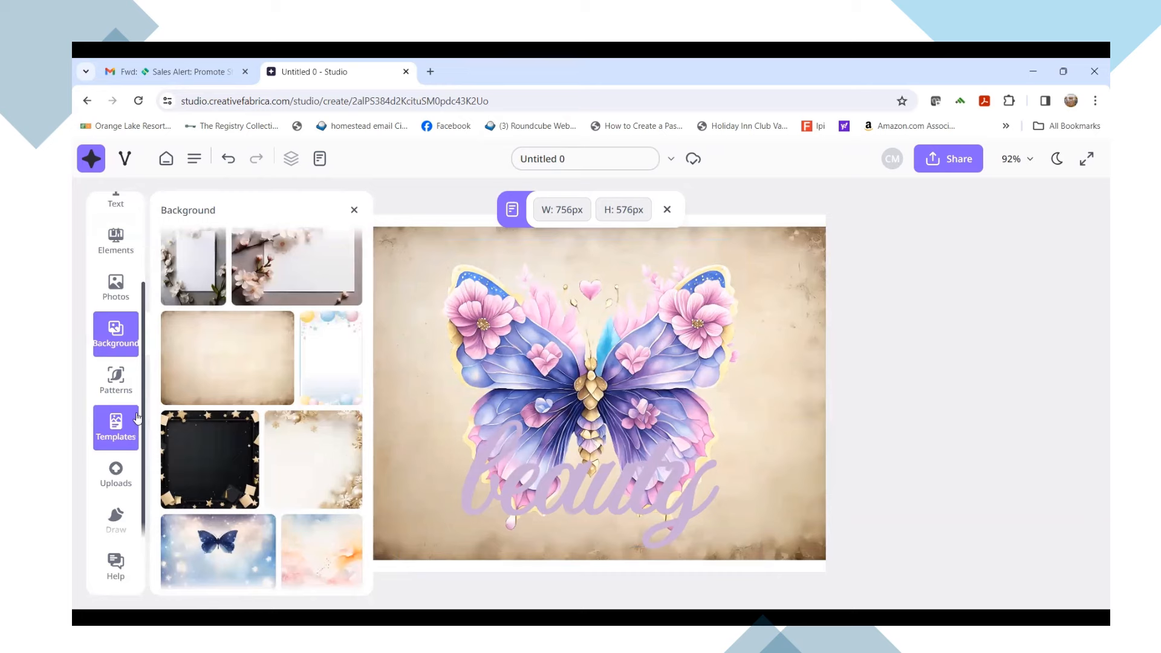
Download the butterfly design with the neon frame background as a PNG, leaving the background removal and horizontal flip options off
{"action": "scroll", "coordinate": [136, 420], "scroll_direction": "up", "scroll_amount": 2}
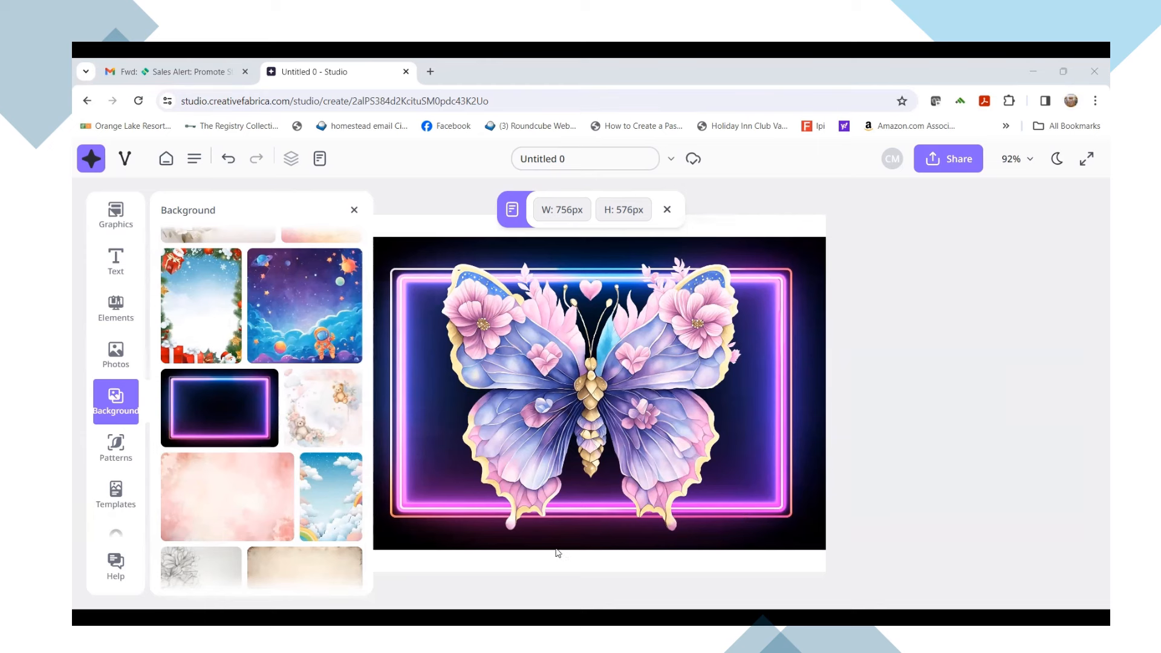
{"action": "left_click", "coordinate": [948, 160]}
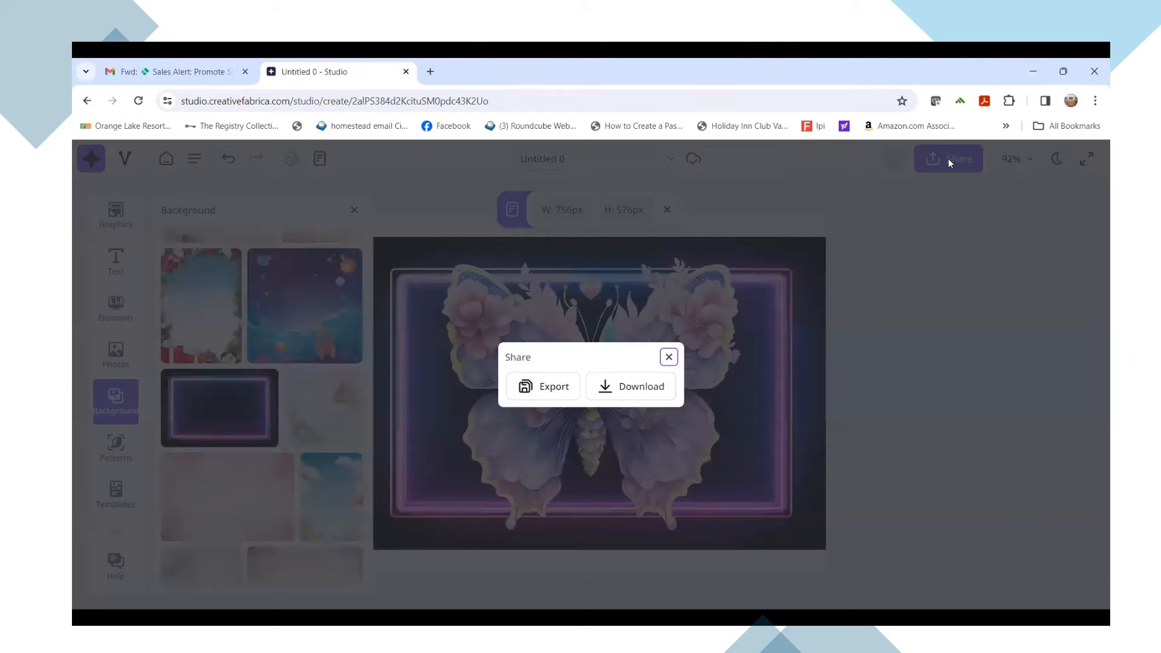
{"action": "left_click", "coordinate": [623, 398]}
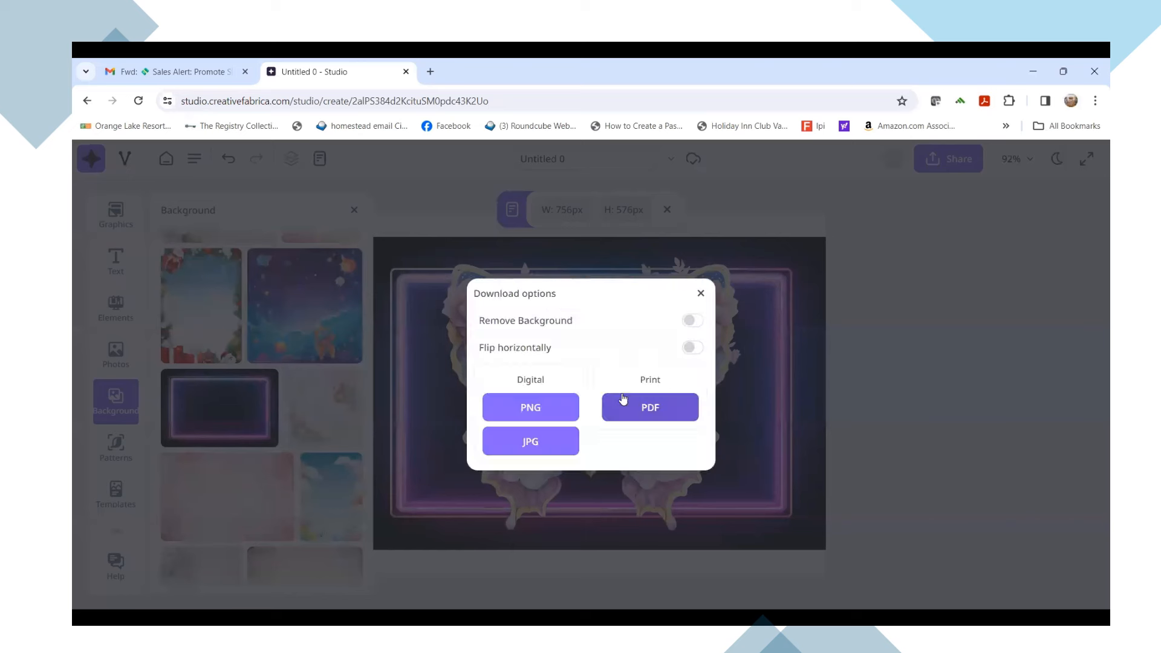
{"action": "left_click", "coordinate": [532, 409]}
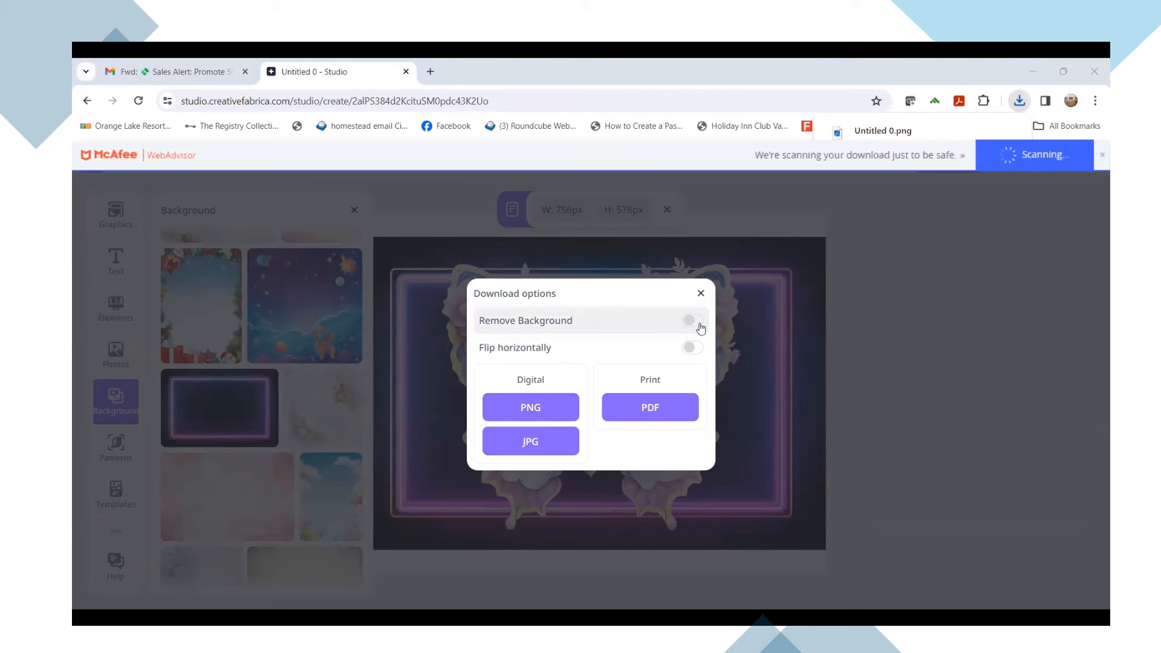
Download the design as a PNG again with Remove Background enabled, and open the newly downloaded image
{"action": "left_click", "coordinate": [693, 321]}
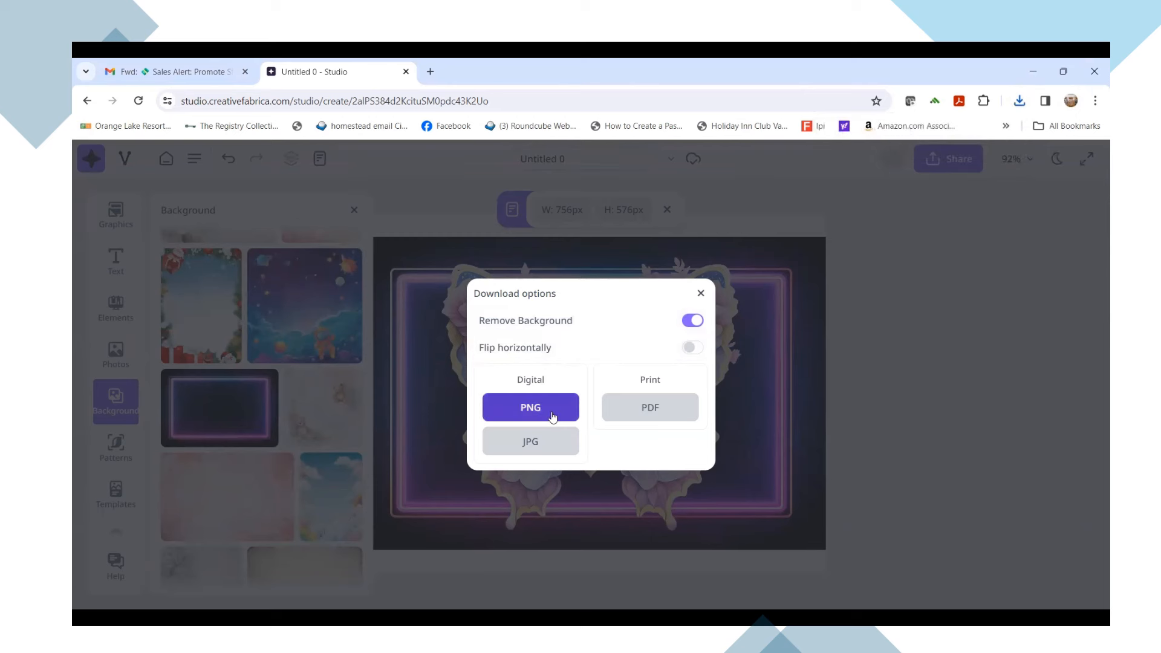
{"action": "left_click", "coordinate": [552, 416]}
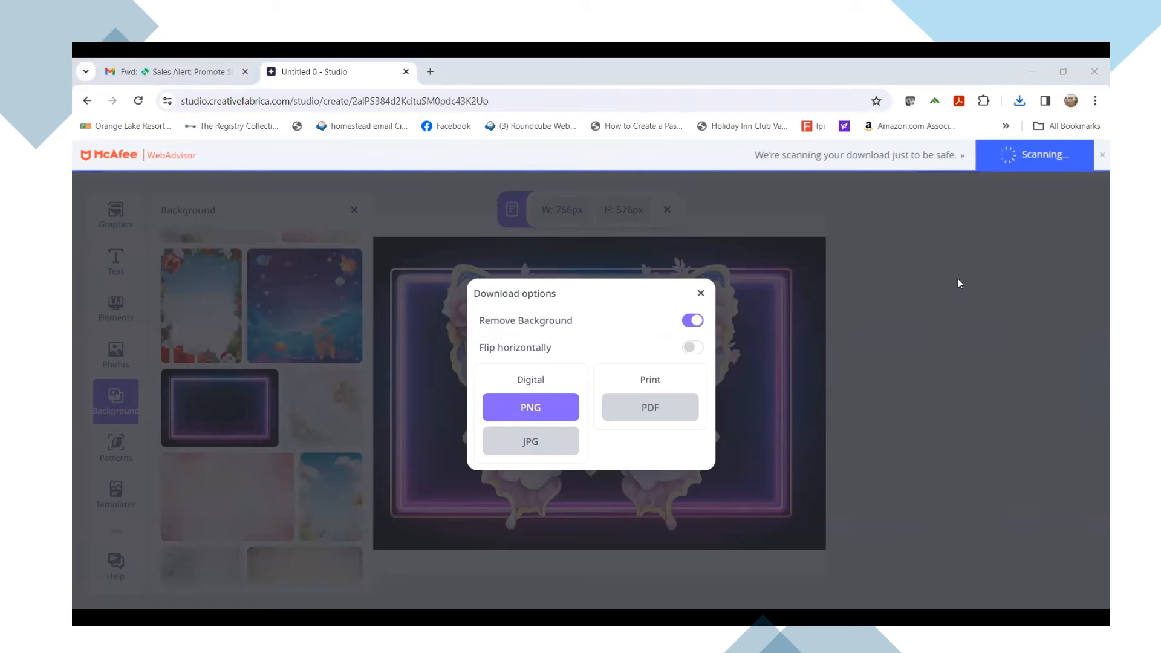
{"action": "left_click", "coordinate": [1019, 101]}
{"action": "left_click", "coordinate": [876, 162]}
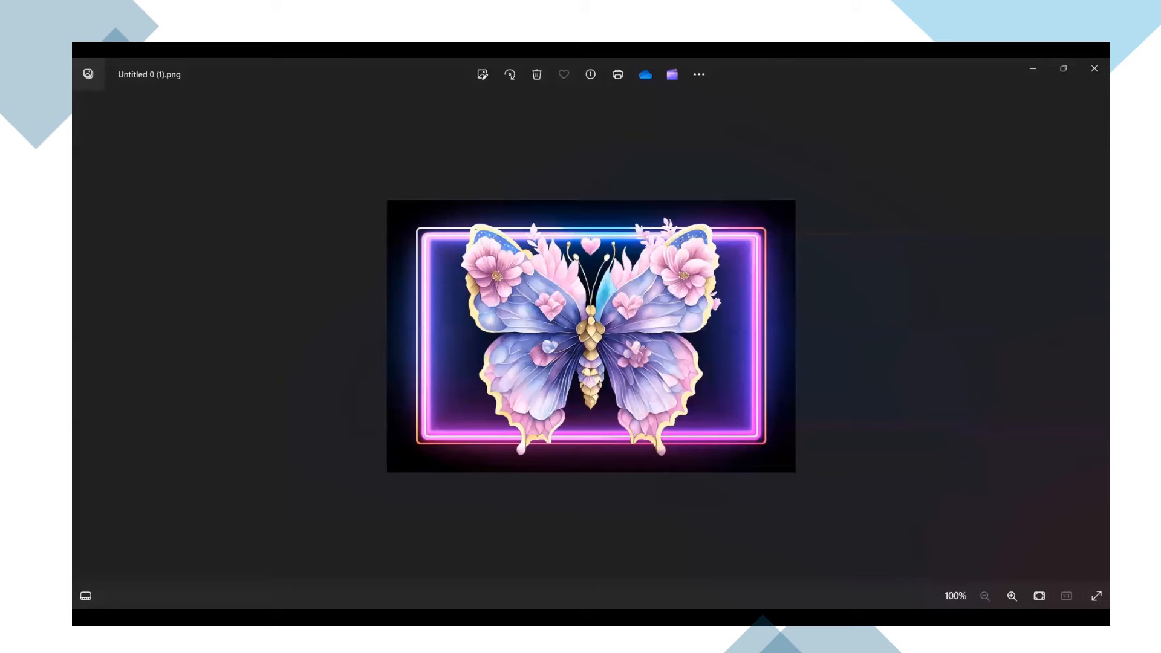